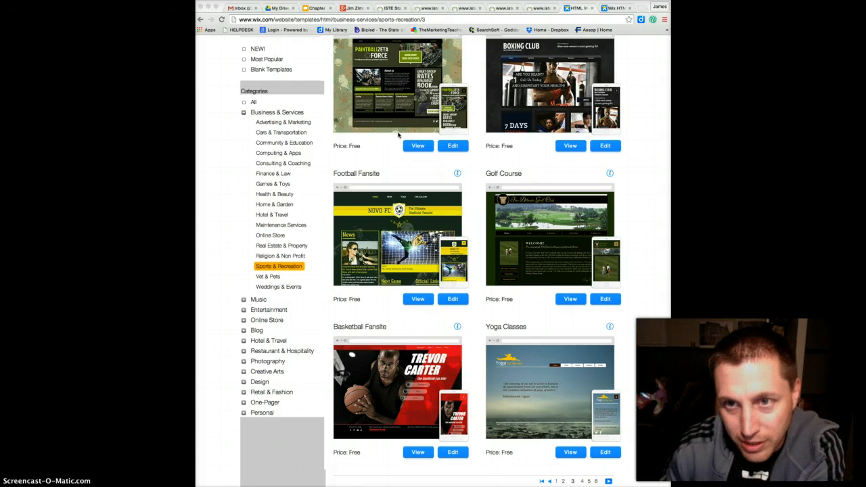
Switch to the golf course template open in the Wix editor and save the site under the name paradisegolf
click(420, 148)
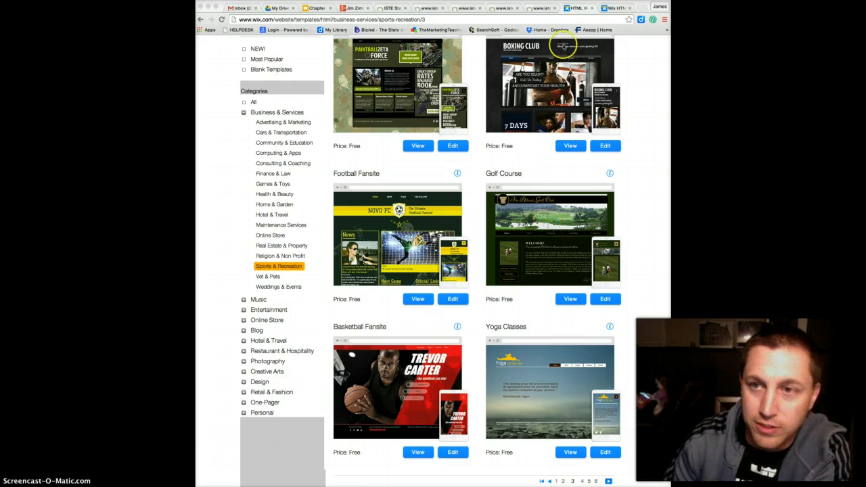
click(617, 8)
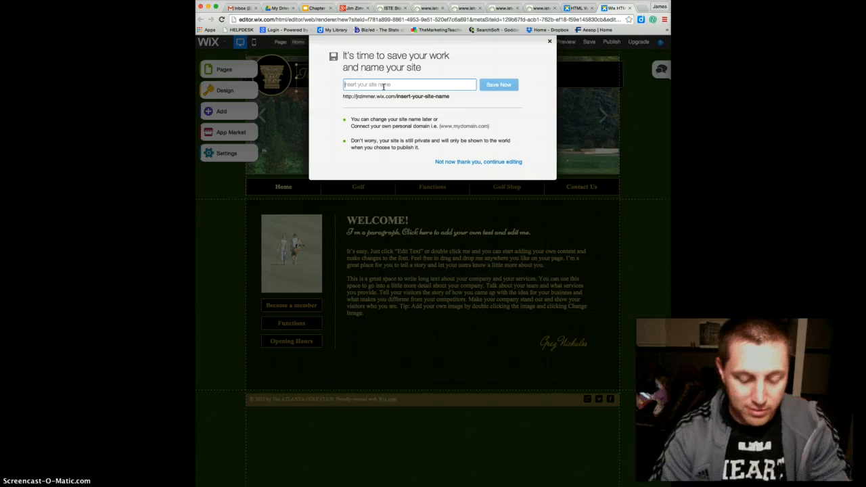
text(pa)
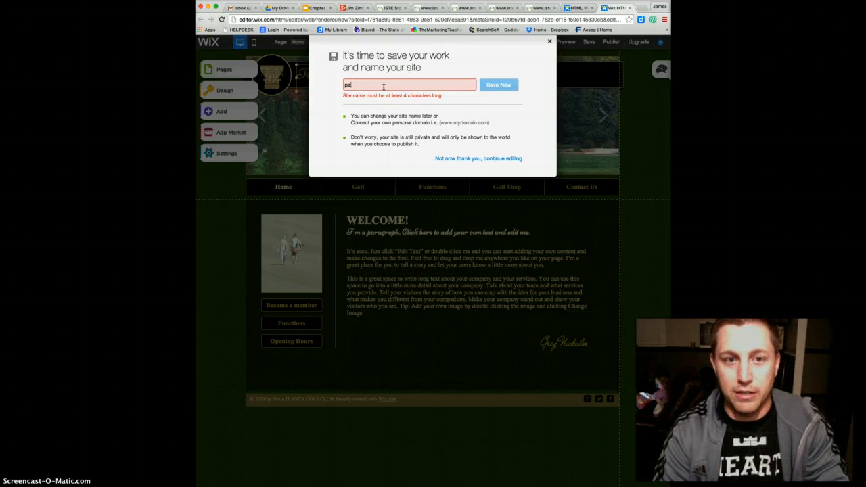
text(radisegolf)
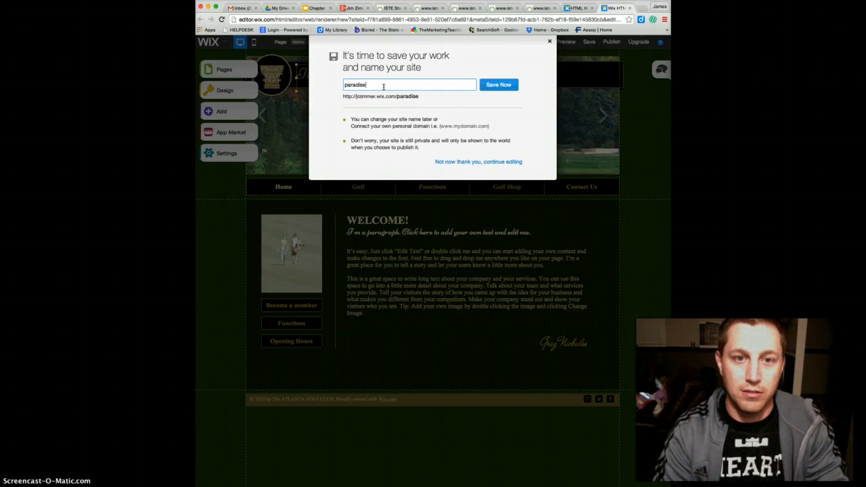
click(500, 85)
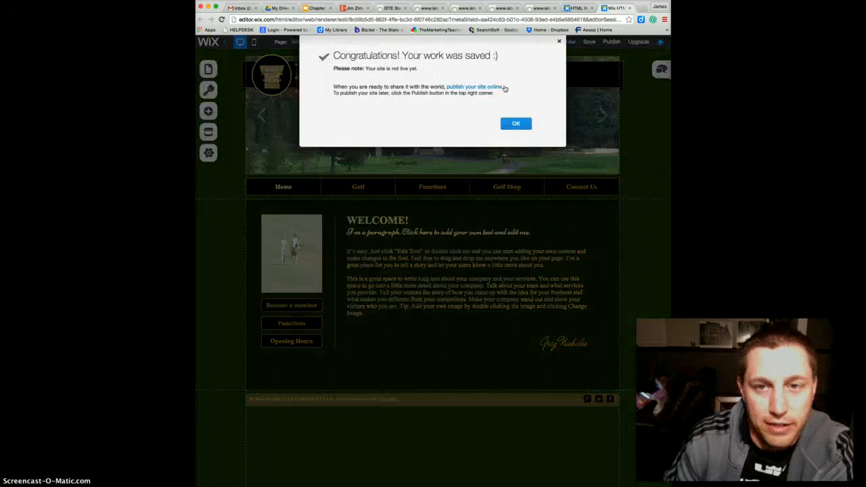
click(512, 128)
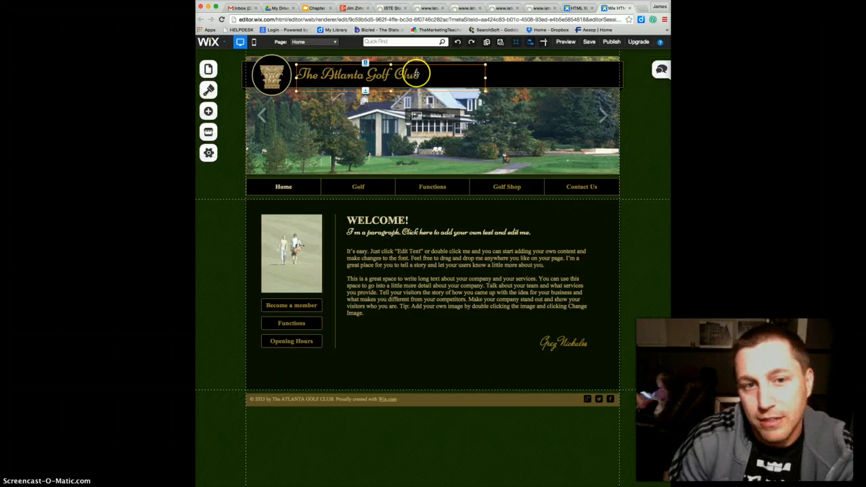
Change the site title in the header to "Paradise Golf Club" and close the text editing
double_click(378, 76)
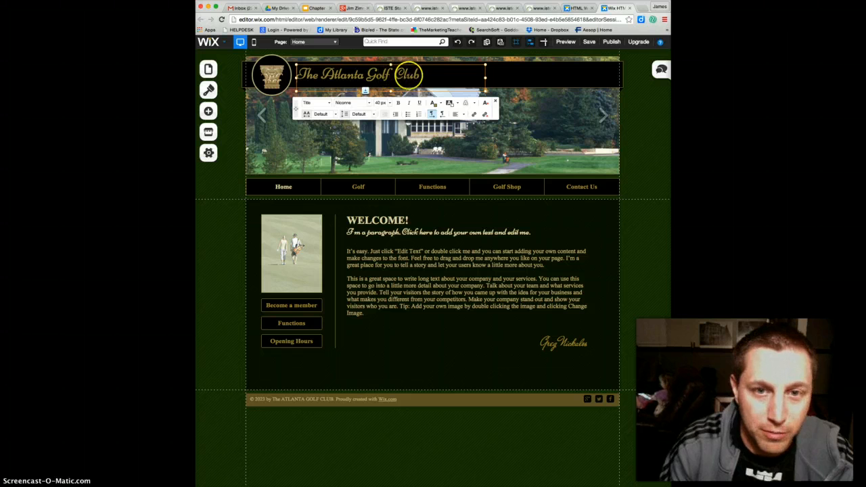
drag(392, 77, 322, 76)
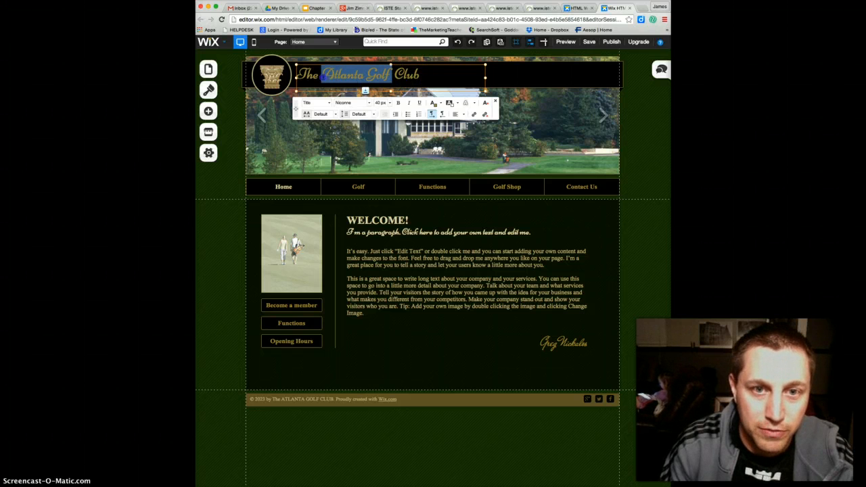
click(323, 77)
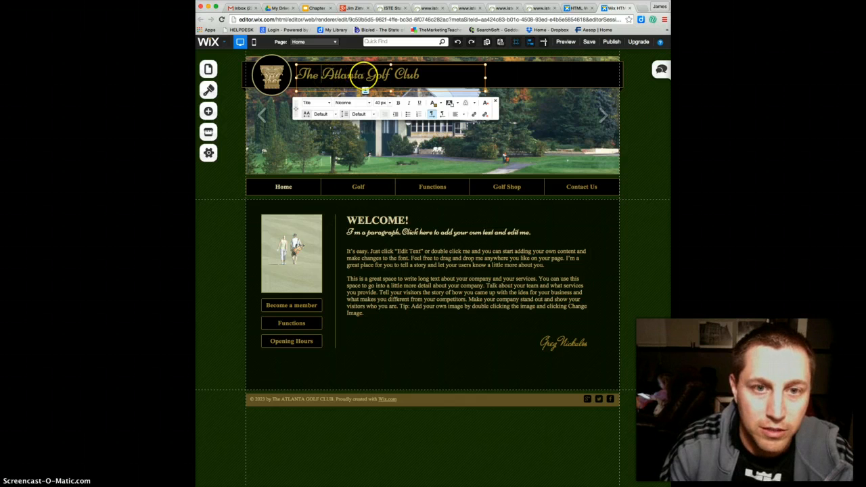
drag(364, 76, 297, 76)
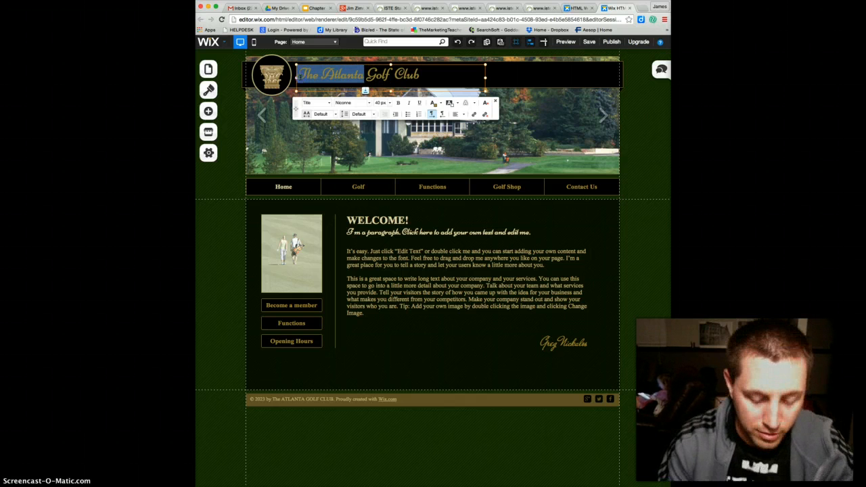
text(Paradis)
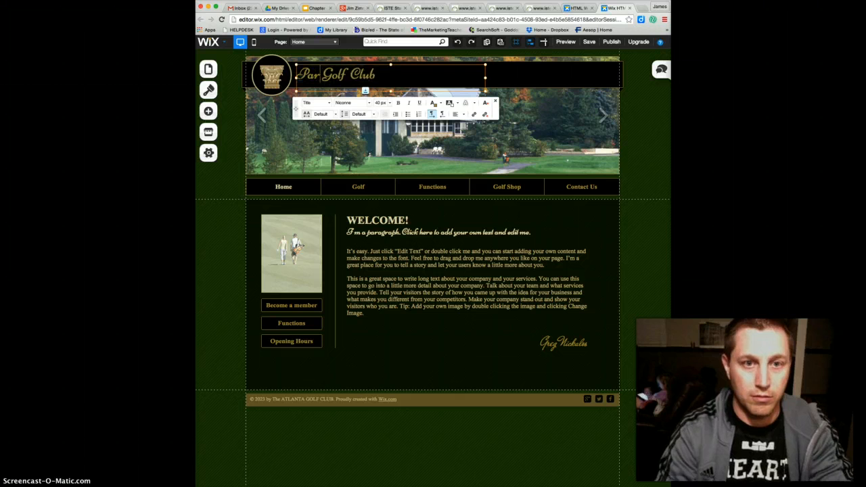
text(e)
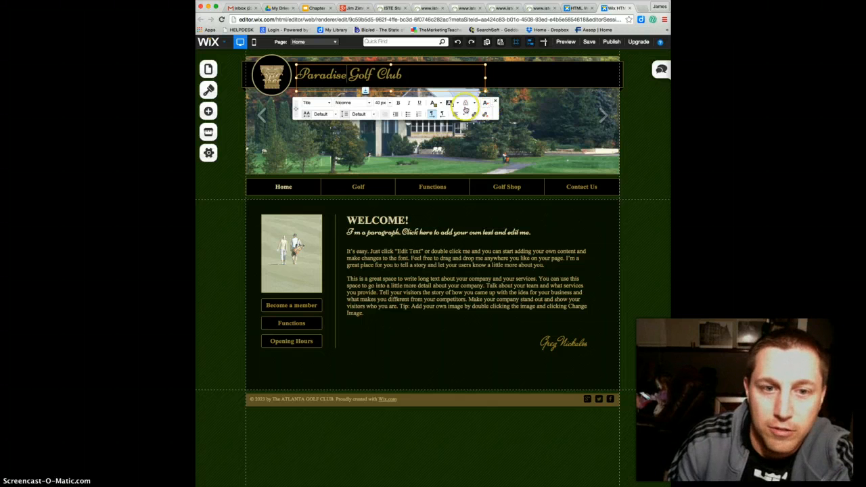
click(404, 75)
drag(405, 74, 294, 75)
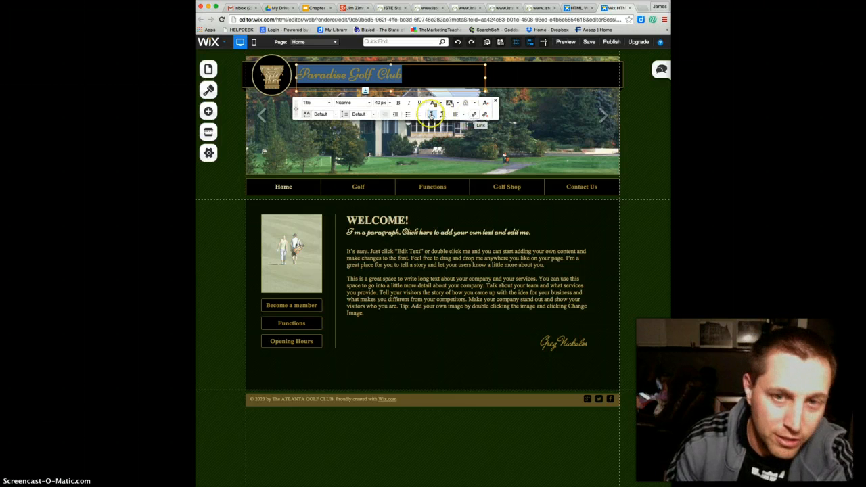
click(494, 101)
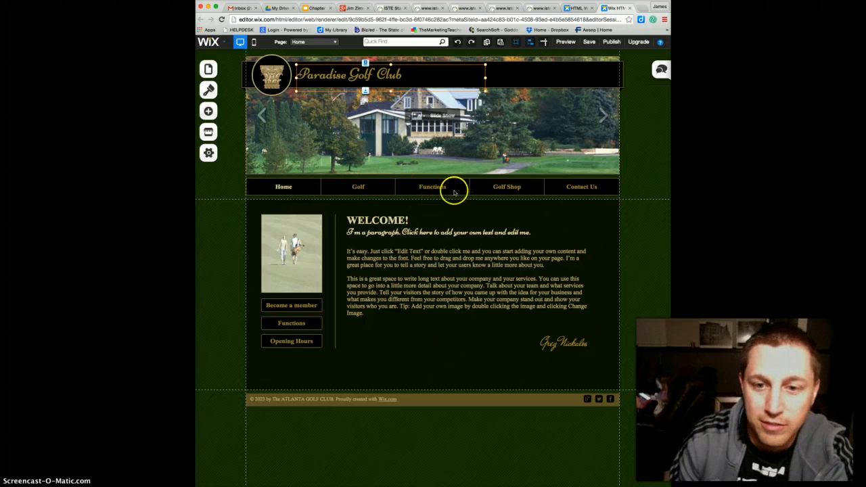
Open the page renaming settings from the site's navigation menu
click(358, 189)
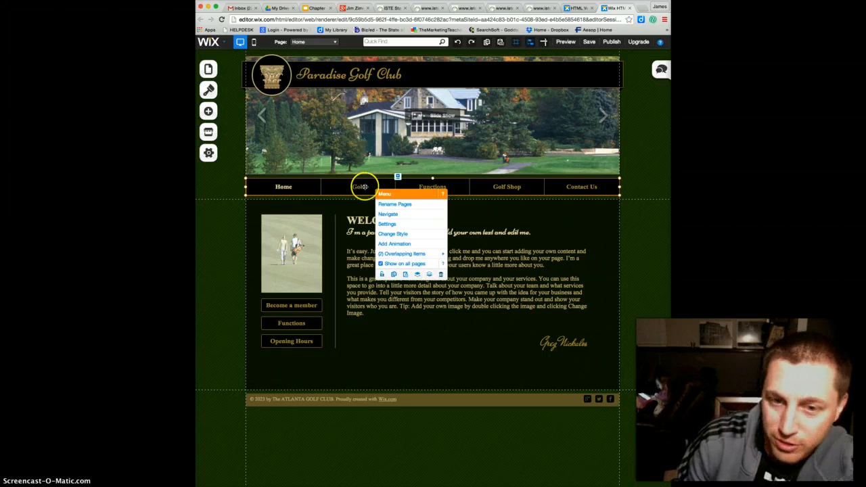
click(400, 204)
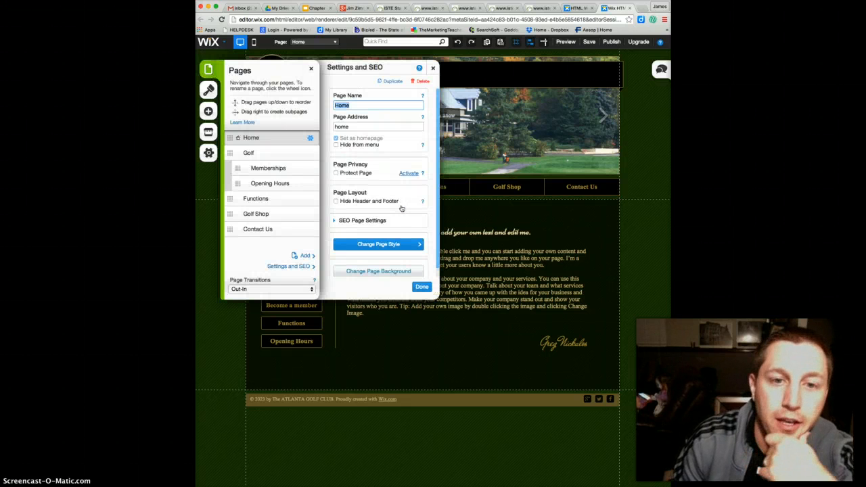
click(404, 205)
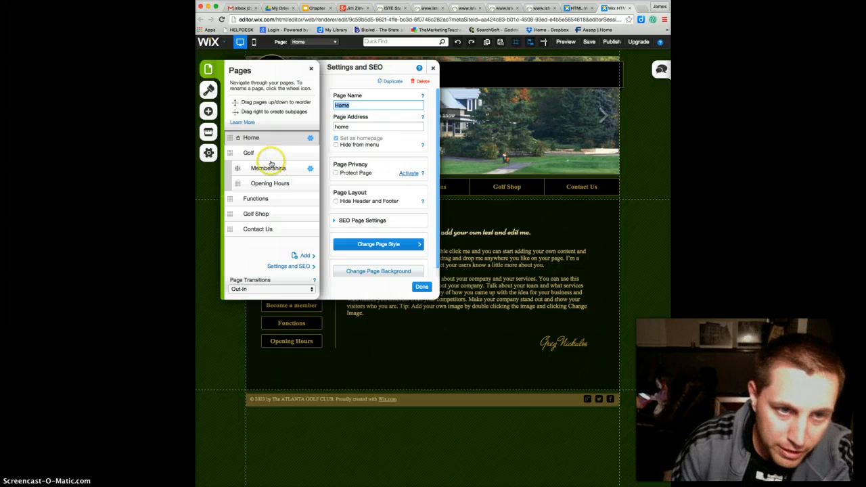
Move the Memberships and Opening Hours subpages to the top level of the page list and nest them back under Golf
drag(271, 164, 218, 169)
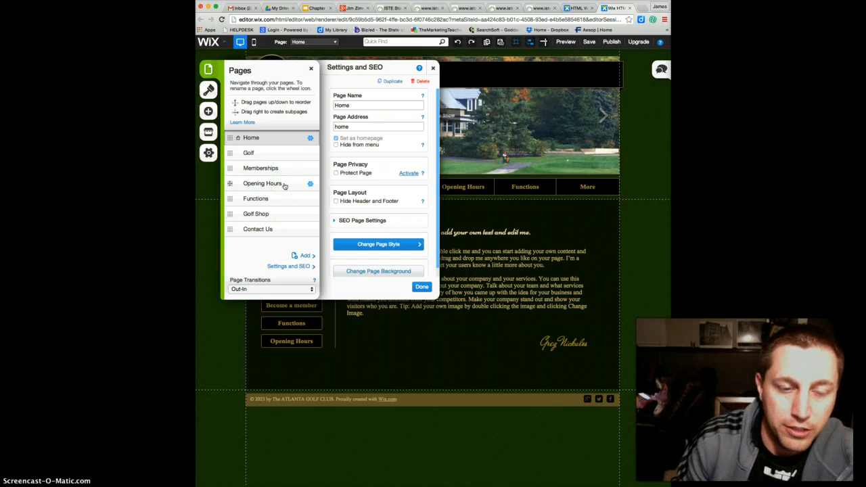
drag(228, 168, 239, 183)
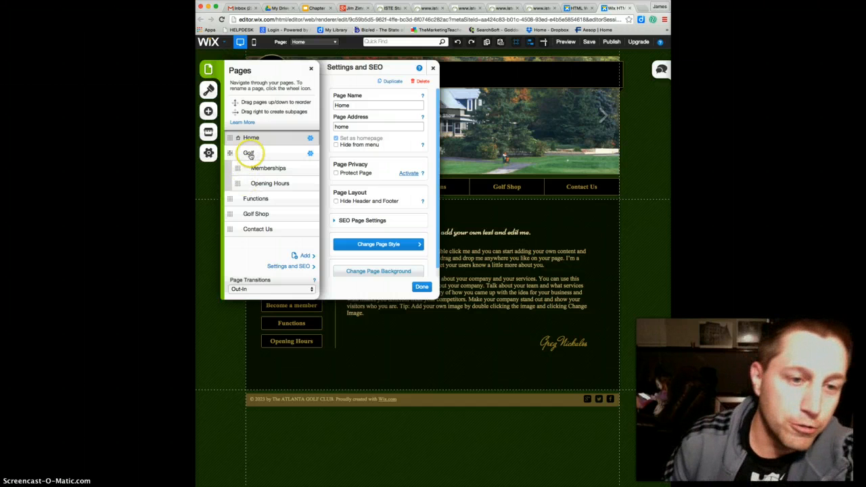
Rename the Golf page to "Tee Times" and its Memberships subpage to "Schedule A Tee Time", and close the page settings
click(254, 154)
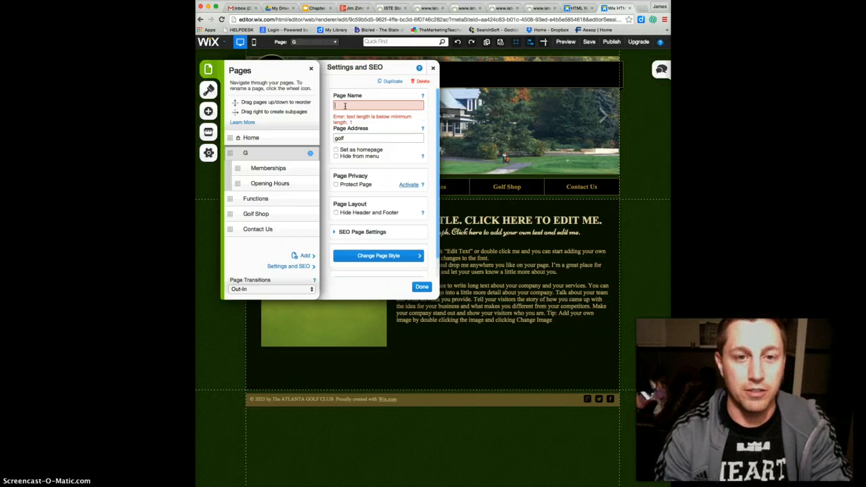
text(Tee Times)
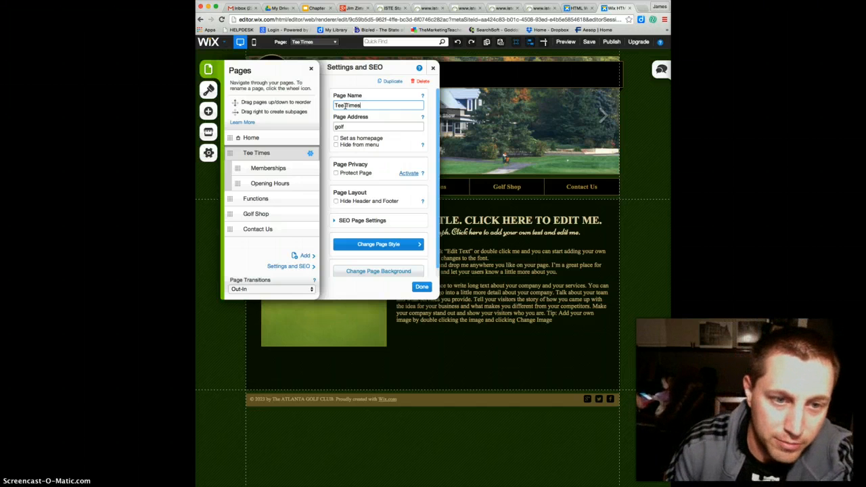
click(274, 171)
click(280, 169)
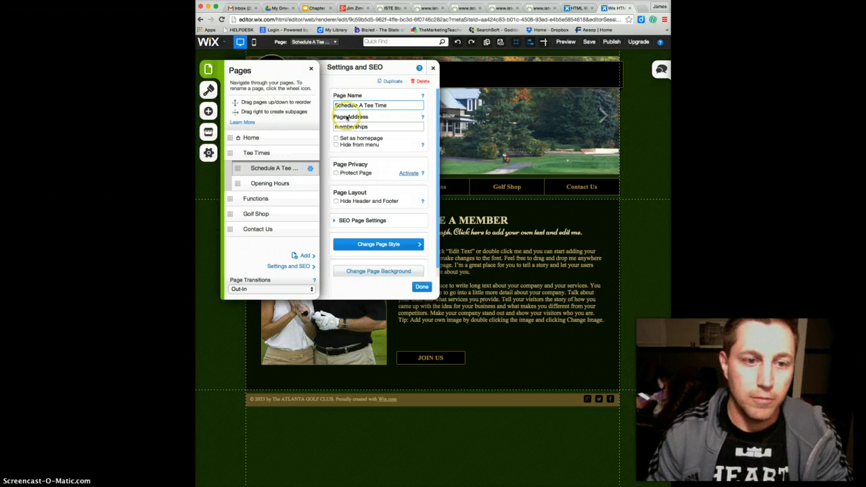
click(285, 183)
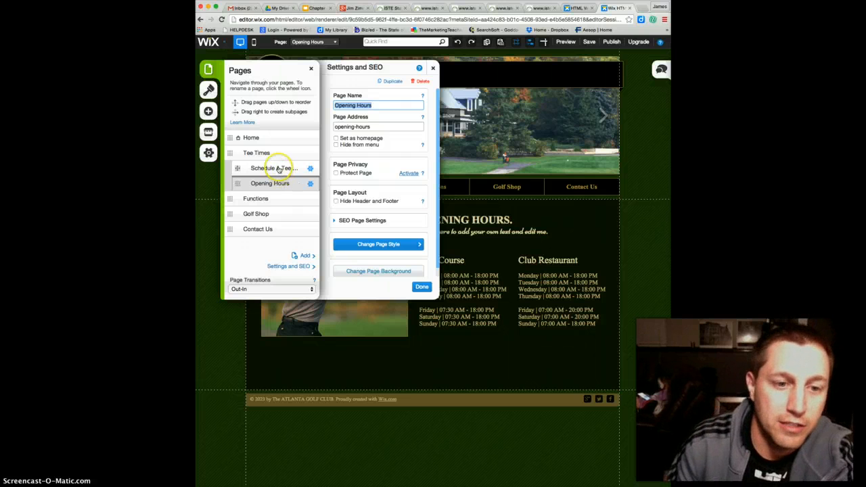
click(278, 169)
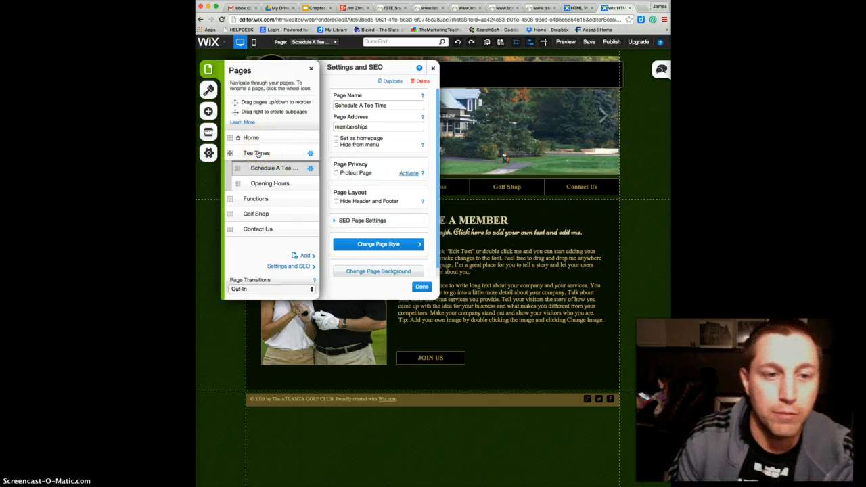
click(421, 287)
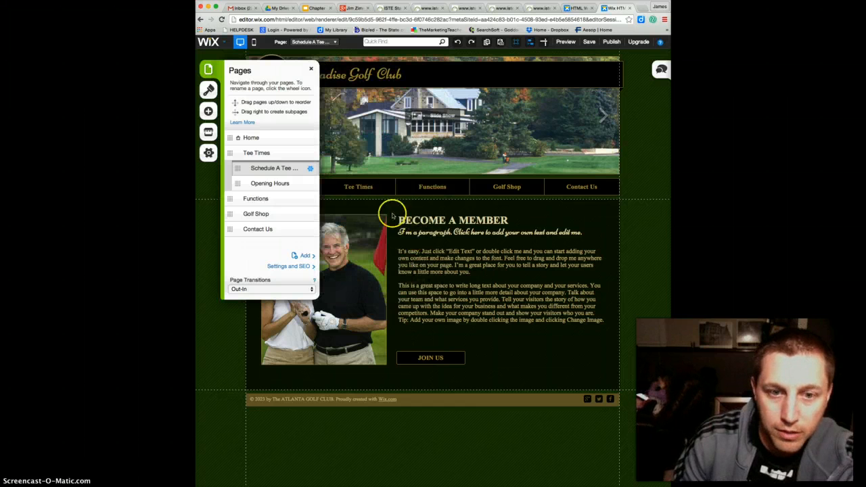
click(311, 69)
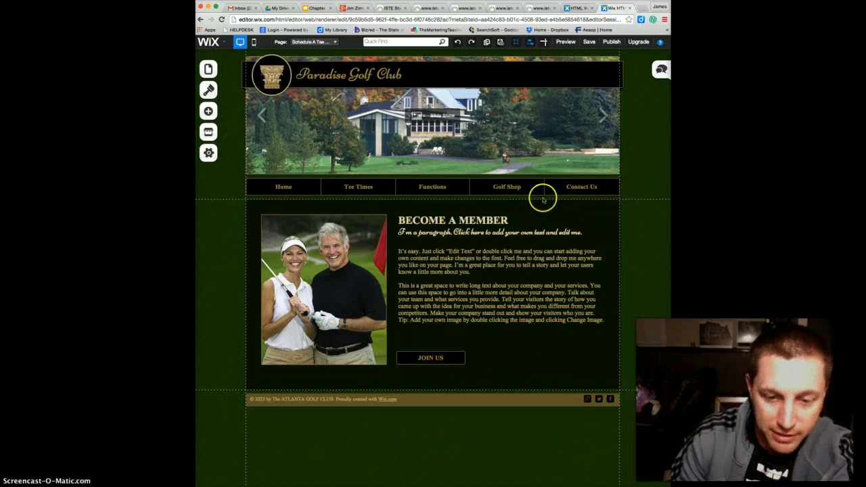
Preview the site, check the Tee Times page with its Schedule A Tee Time and Opening Hours submenu links, and return to editing
click(356, 189)
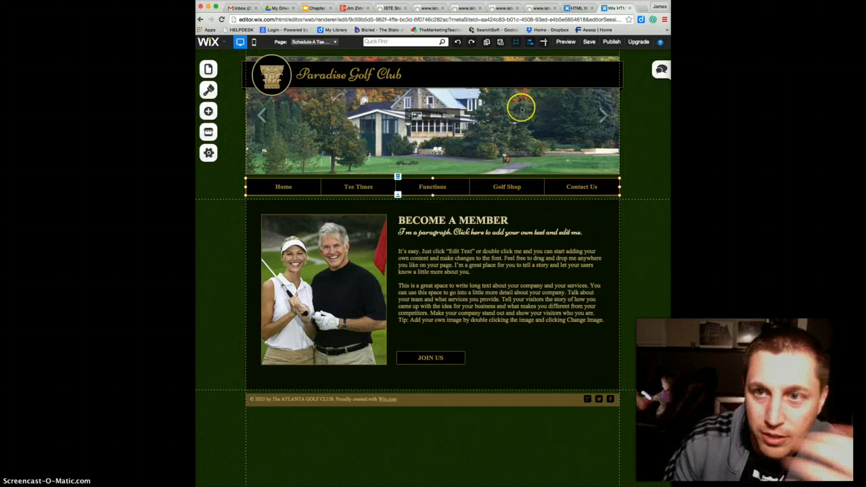
click(566, 42)
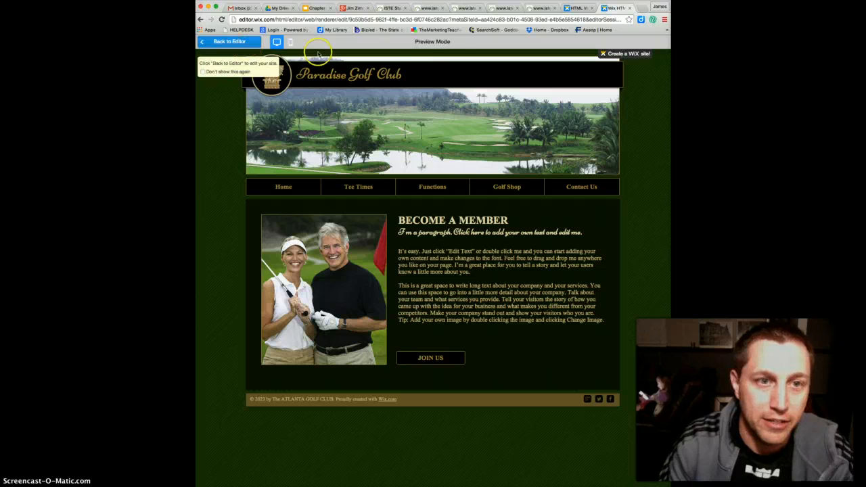
mouse_move(359, 195)
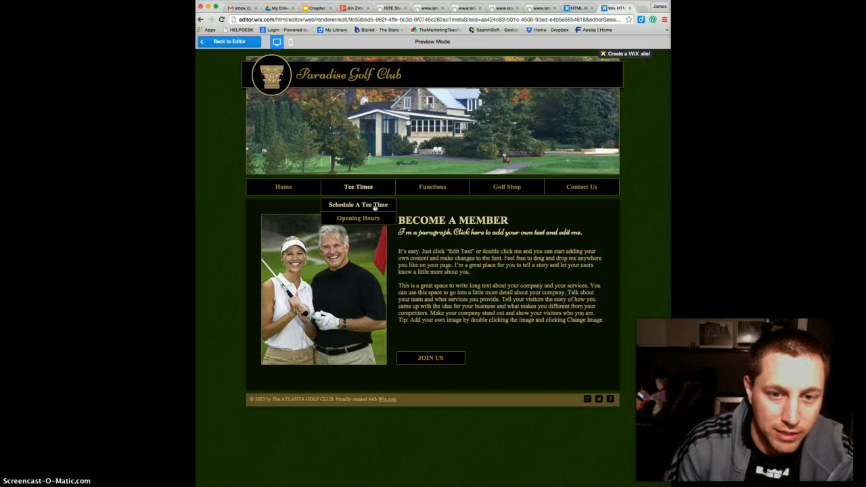
click(367, 219)
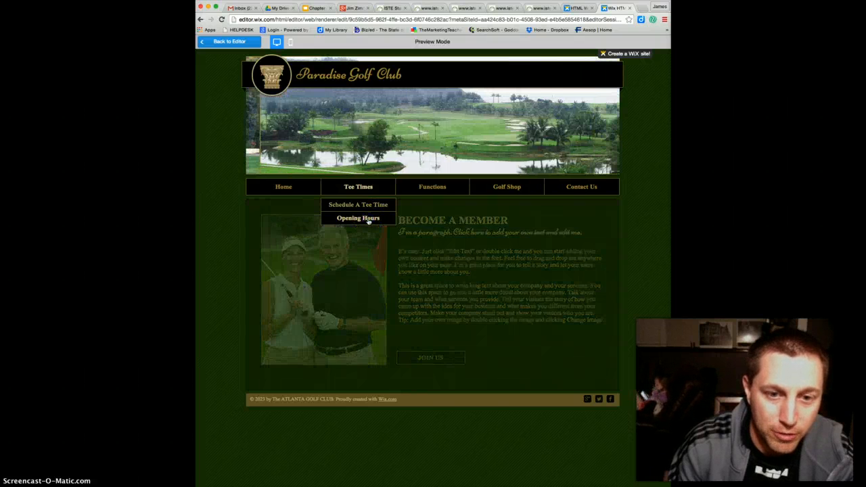
click(370, 207)
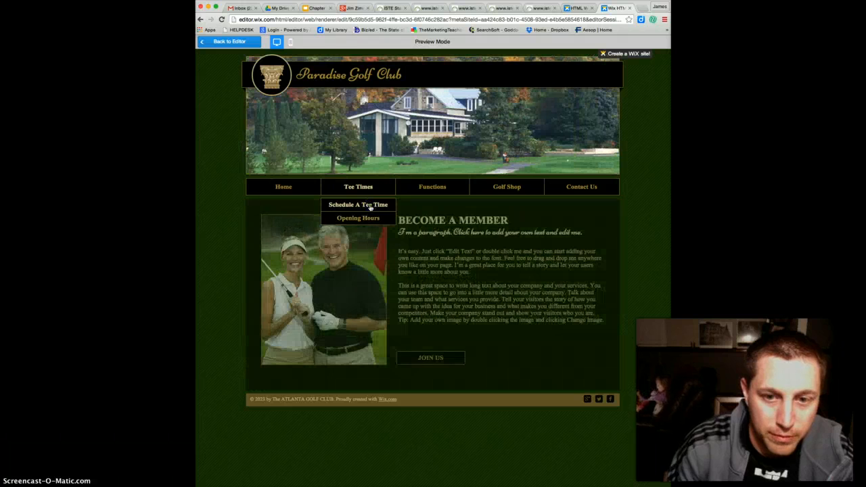
click(365, 187)
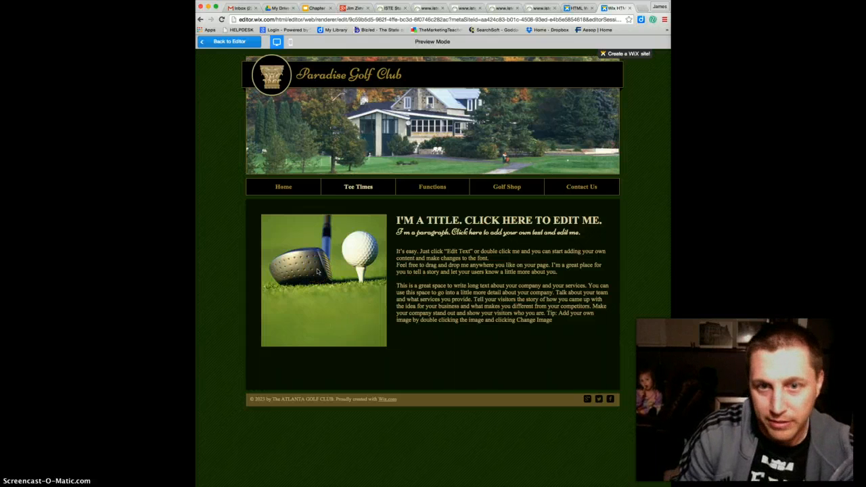
mouse_move(346, 185)
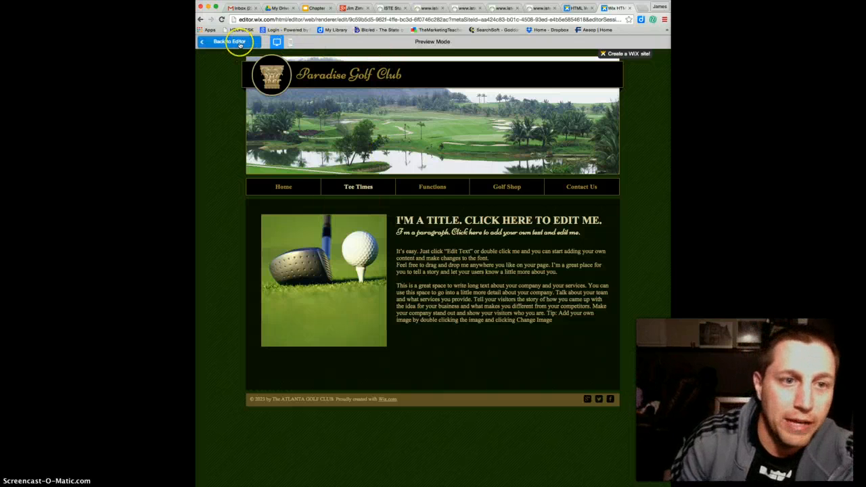
click(232, 41)
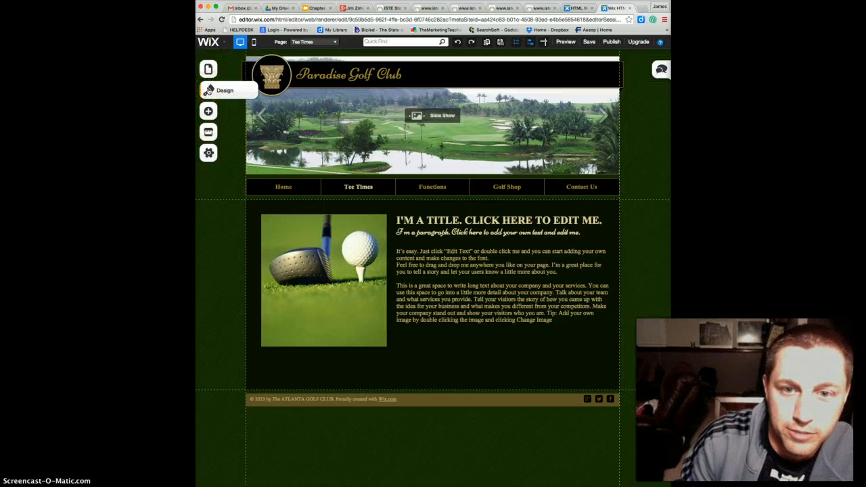
Change the header slideshow's gallery type to Strip Showcase
click(348, 129)
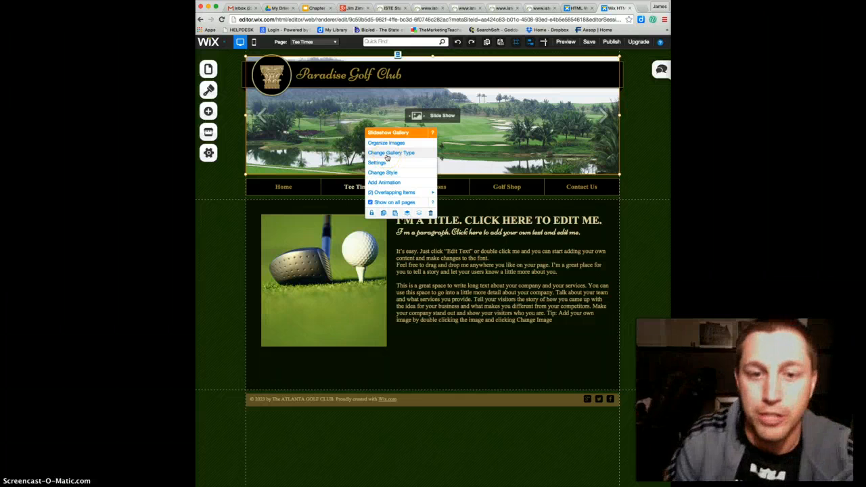
click(387, 153)
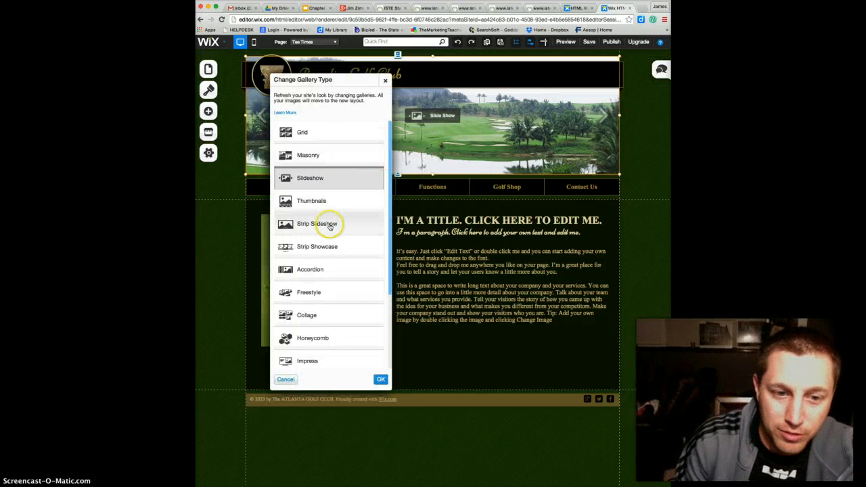
click(330, 249)
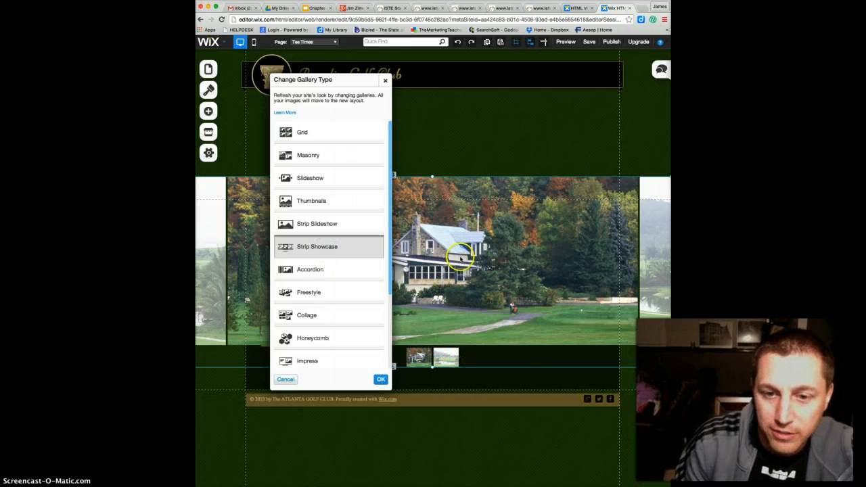
Move the strip showcase up to just beneath the site title and shorten it so its main images end above the navigation menu
click(458, 189)
drag(458, 189, 458, 101)
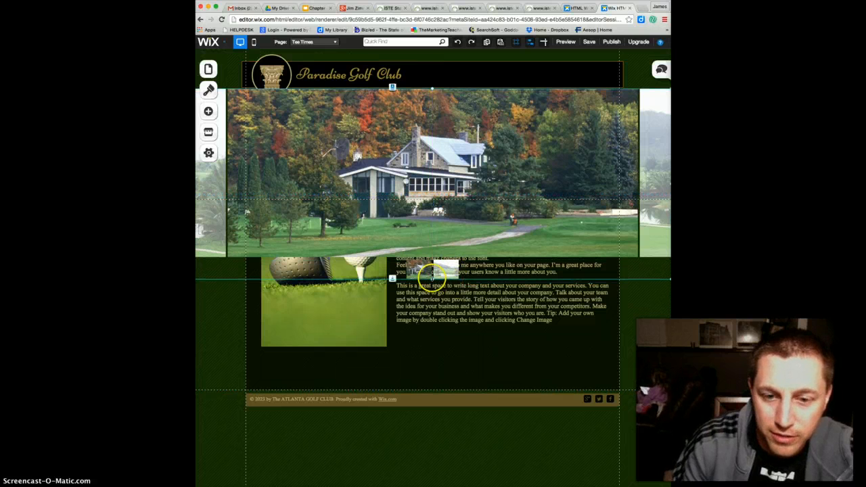
drag(433, 276, 436, 197)
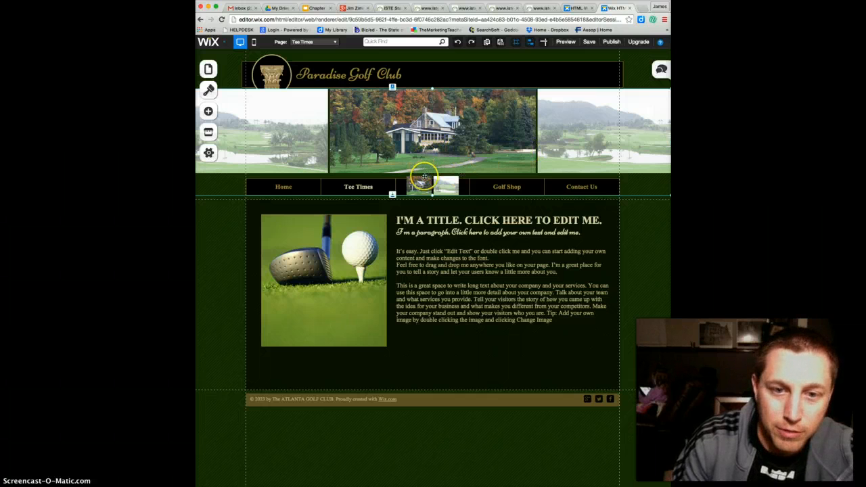
drag(433, 195, 432, 198)
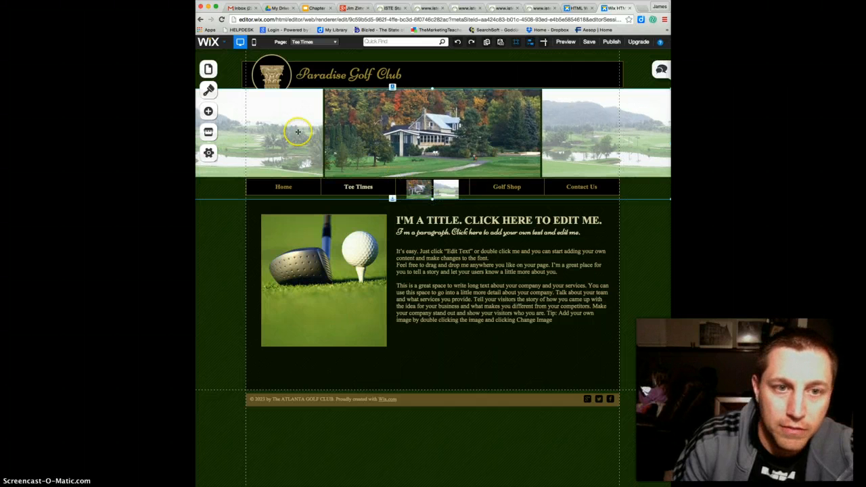
click(351, 132)
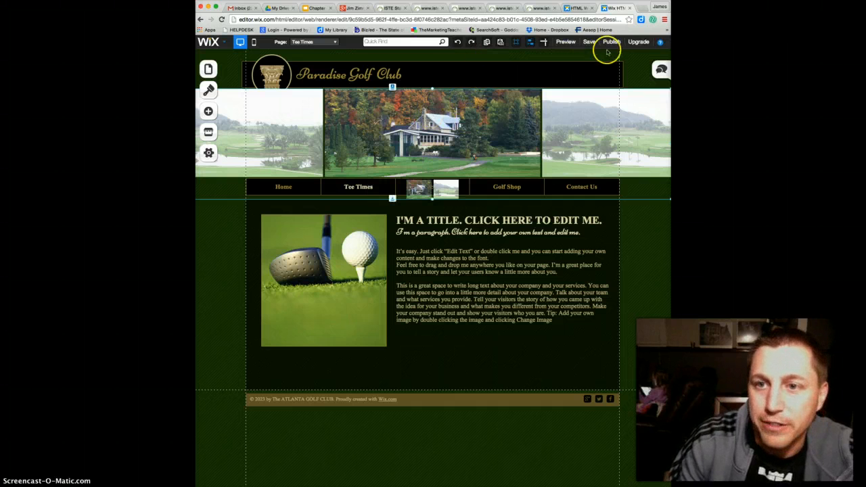
Preview the site, flip through the strip showcase's images, and return to editing
click(567, 42)
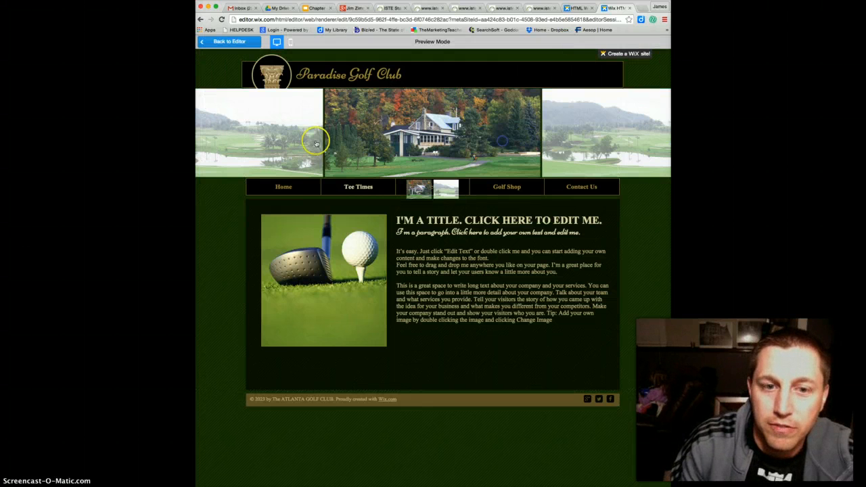
click(265, 146)
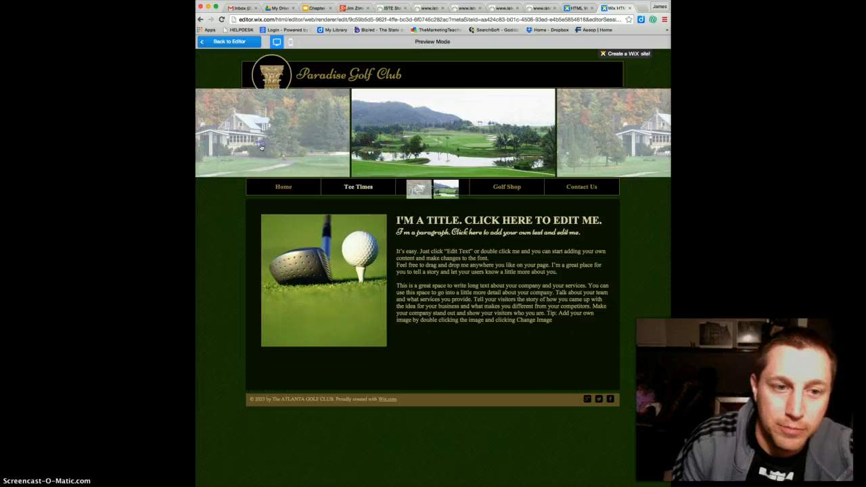
click(277, 149)
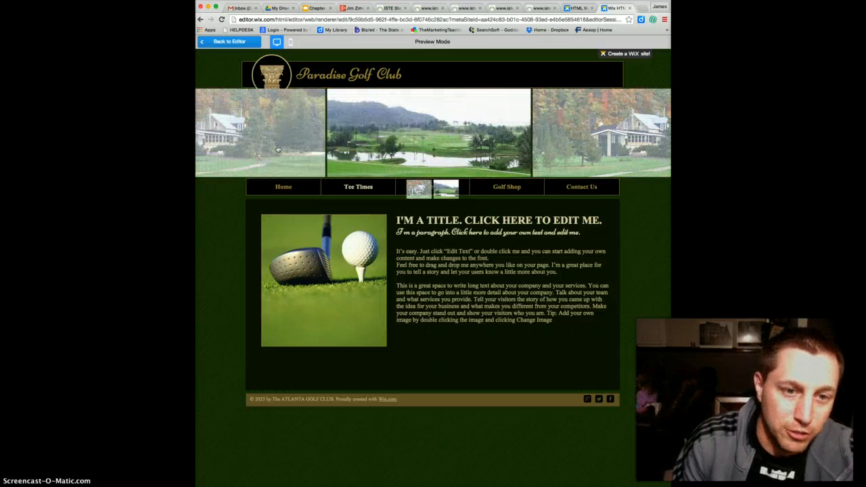
click(275, 149)
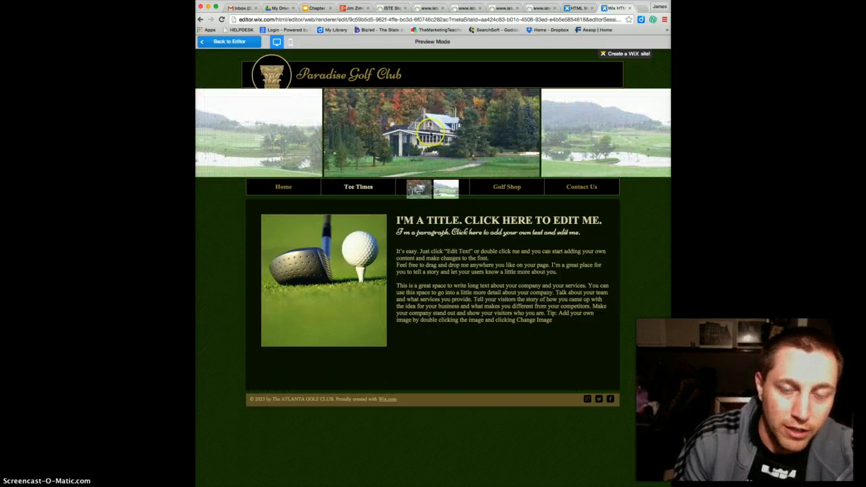
click(237, 43)
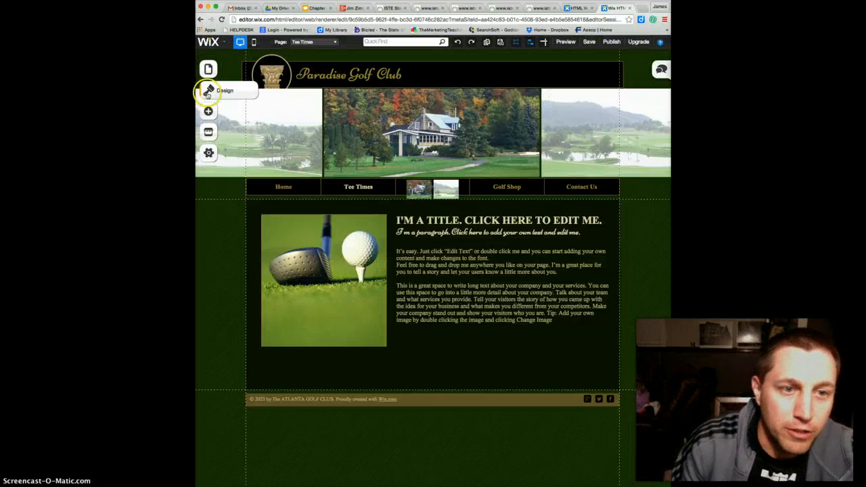
Look at the site's design options and the header gallery's available types, and close them without changing anything
click(208, 93)
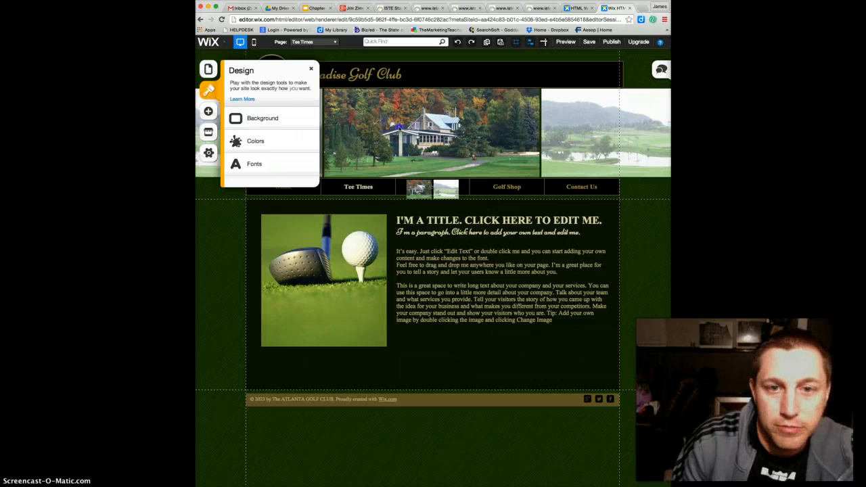
click(330, 79)
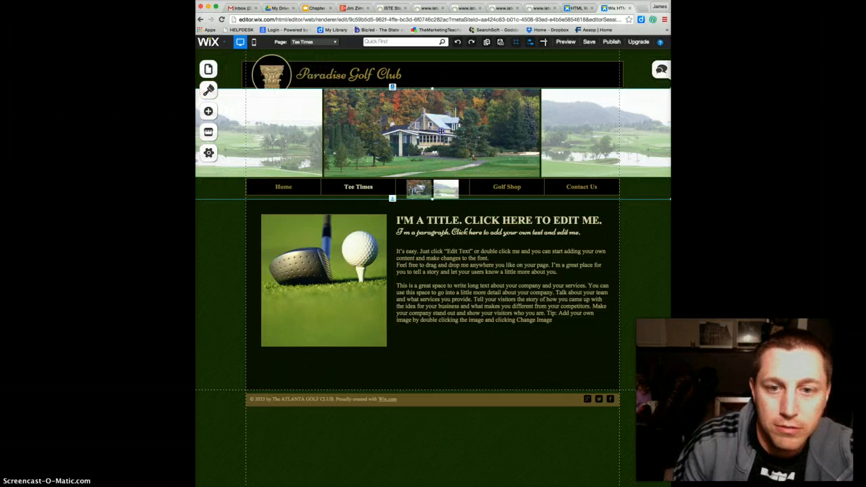
click(442, 129)
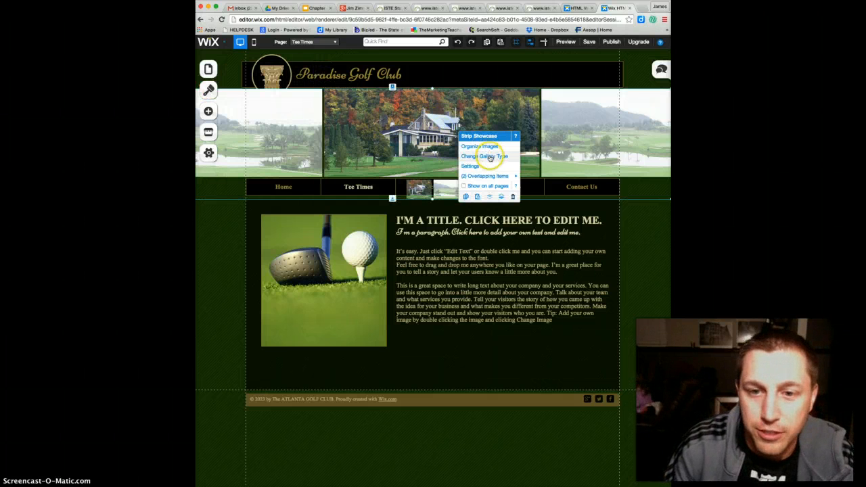
click(490, 159)
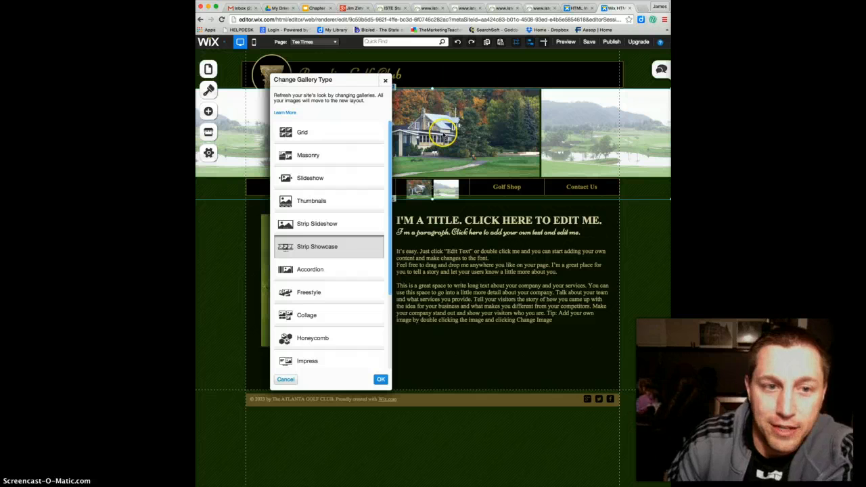
click(387, 81)
Inspect the header gallery's image organizer and its options for adding images, and close both without adding any
click(437, 128)
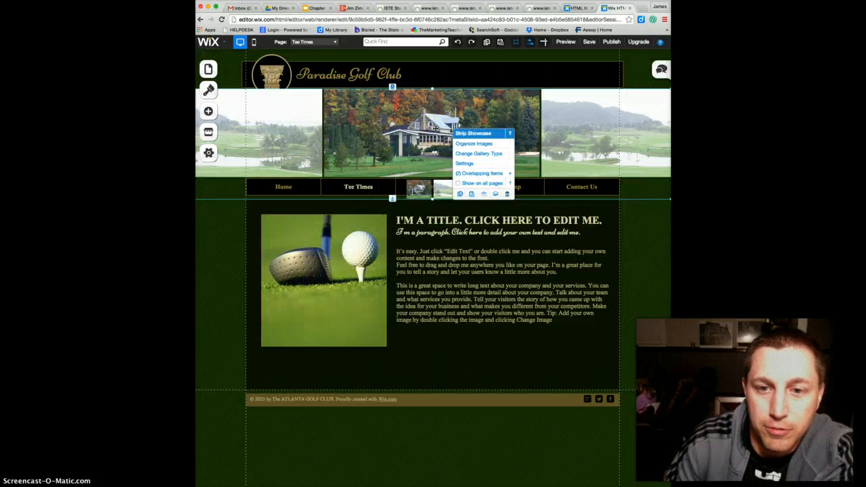
click(467, 147)
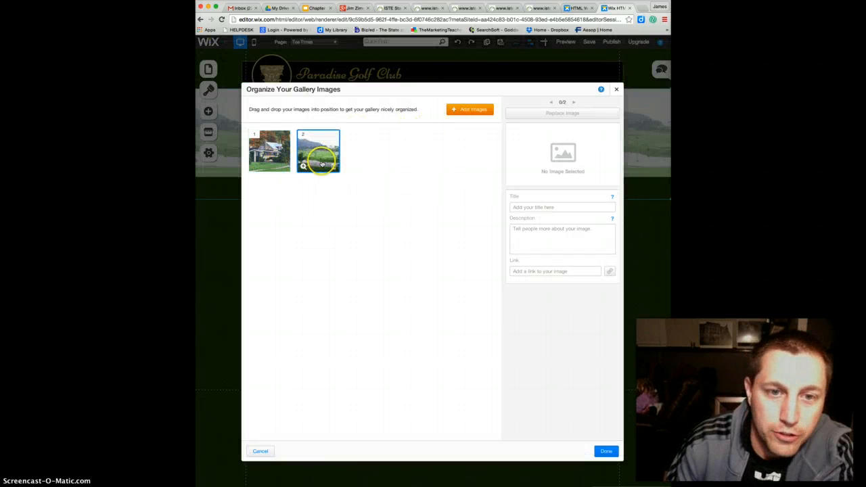
click(466, 113)
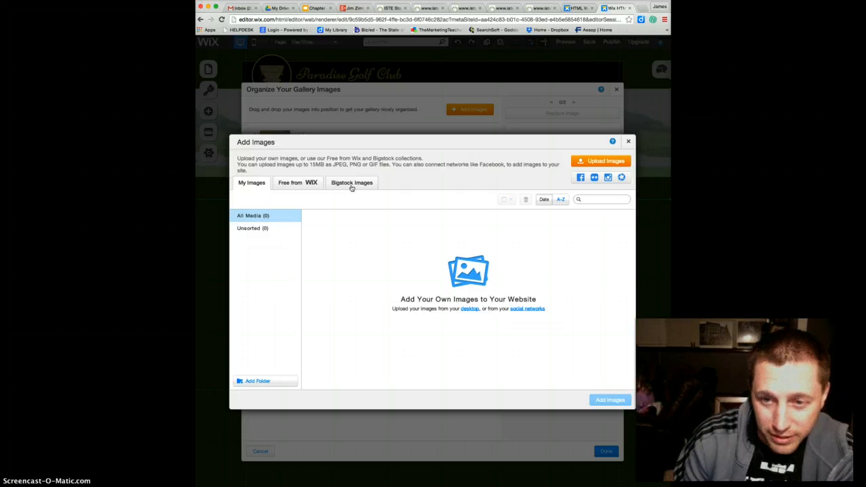
click(627, 144)
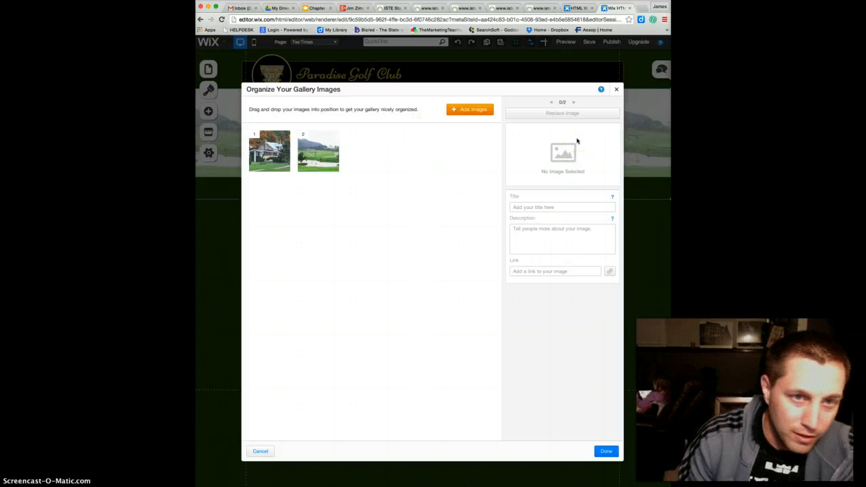
click(616, 90)
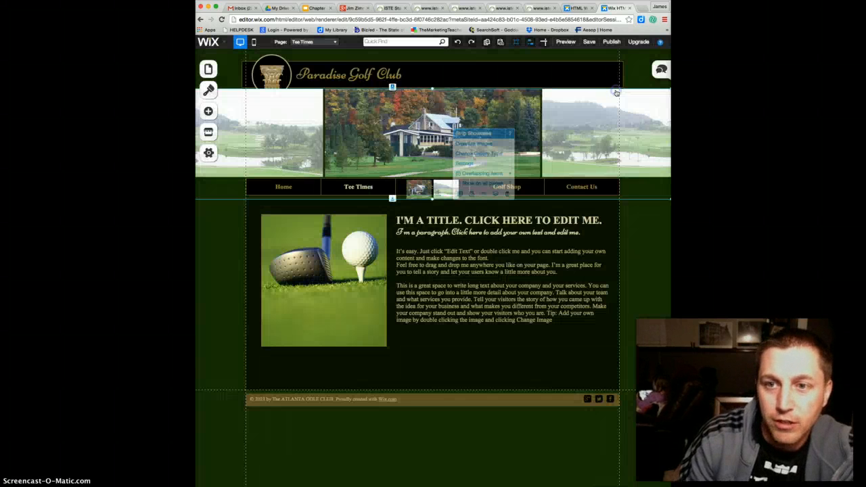
Open the strip showcase's settings and set its image margin to 2 px
click(379, 158)
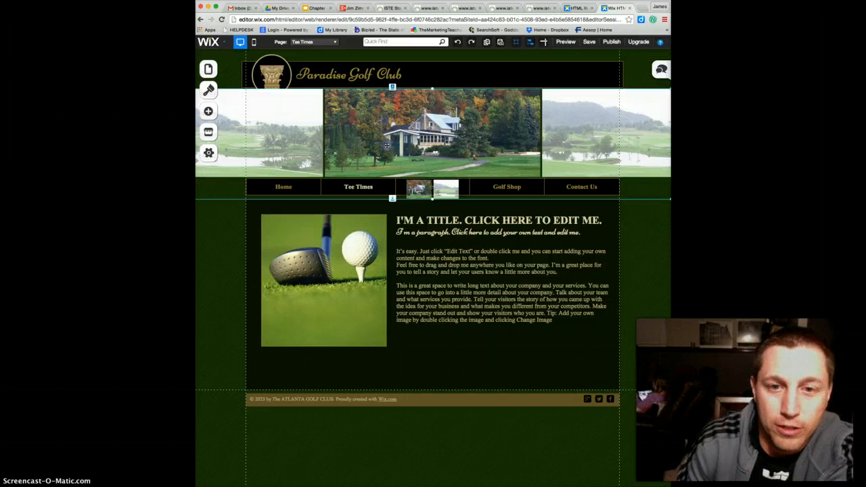
click(387, 146)
mouse_move(447, 193)
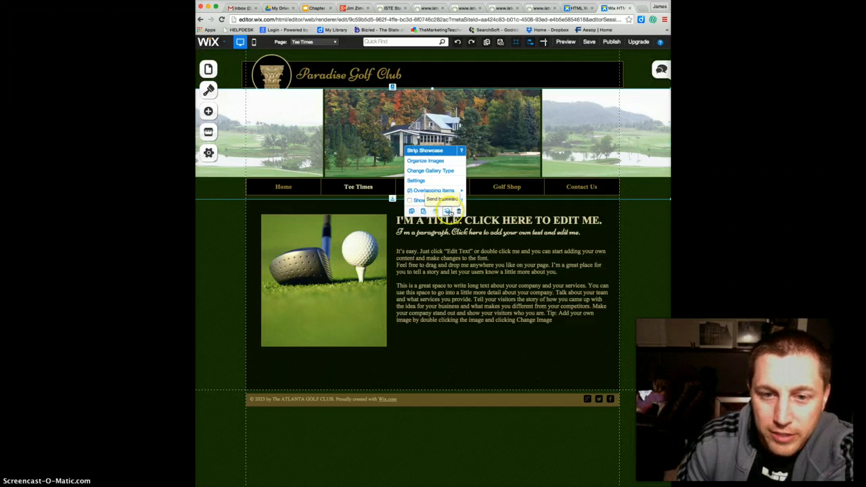
click(415, 181)
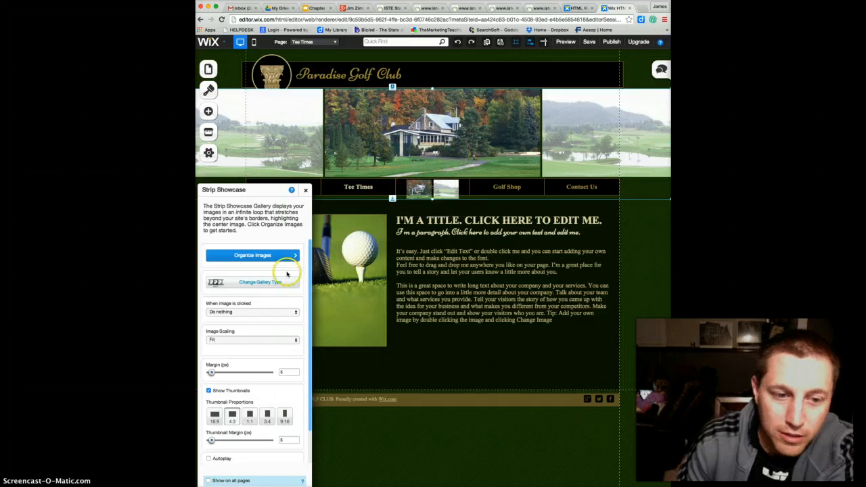
click(265, 284)
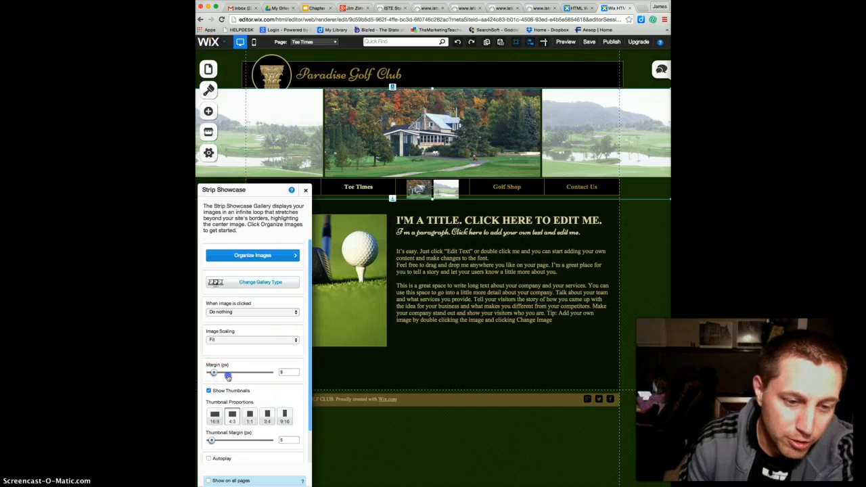
mouse_move(214, 373)
mouse_down()
mouse_move(237, 375)
mouse_move(209, 374)
mouse_up()
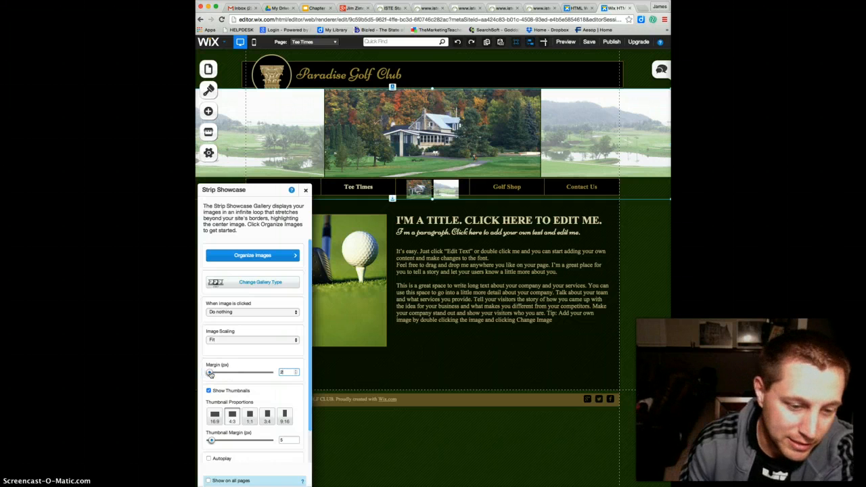
Try the gallery thumbnails at 16:9, 4:3 and 3:4, and set their proportions to 9:16
click(215, 417)
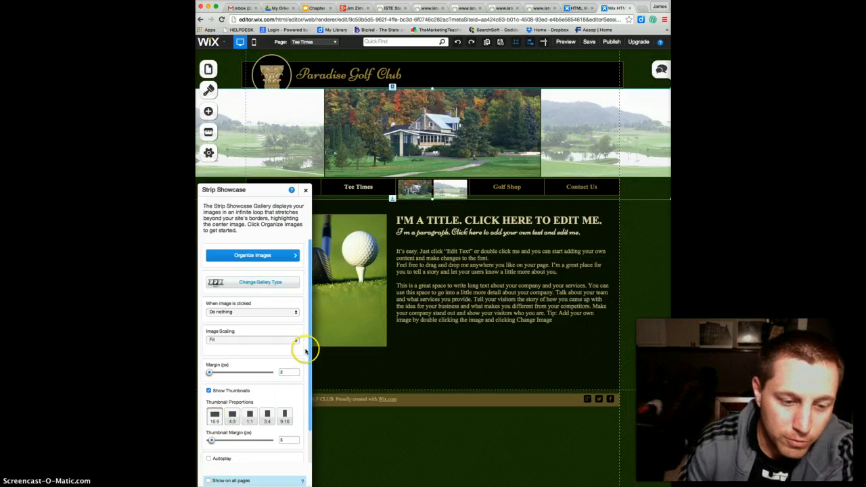
click(231, 419)
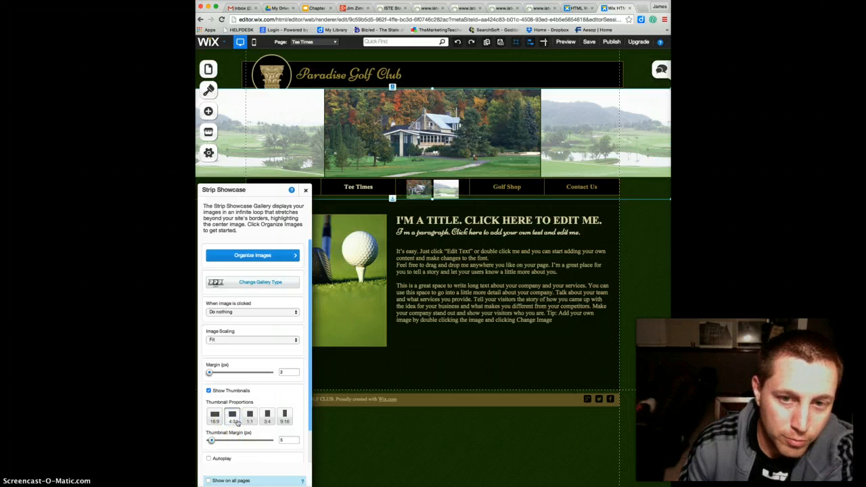
click(268, 419)
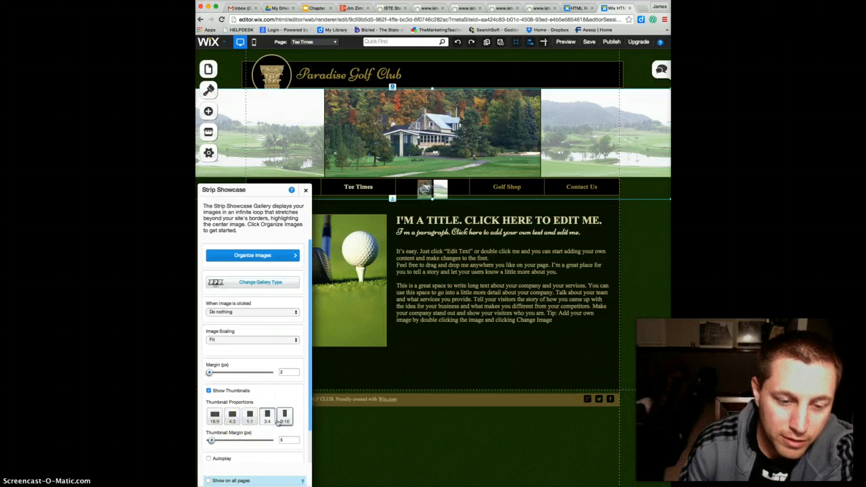
click(284, 418)
Turn off the strip showcase's thumbnails and close its settings
click(209, 391)
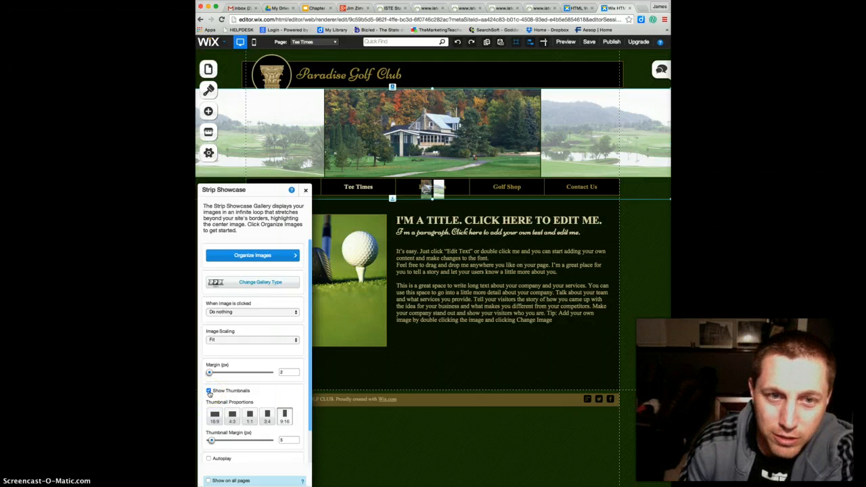
click(209, 391)
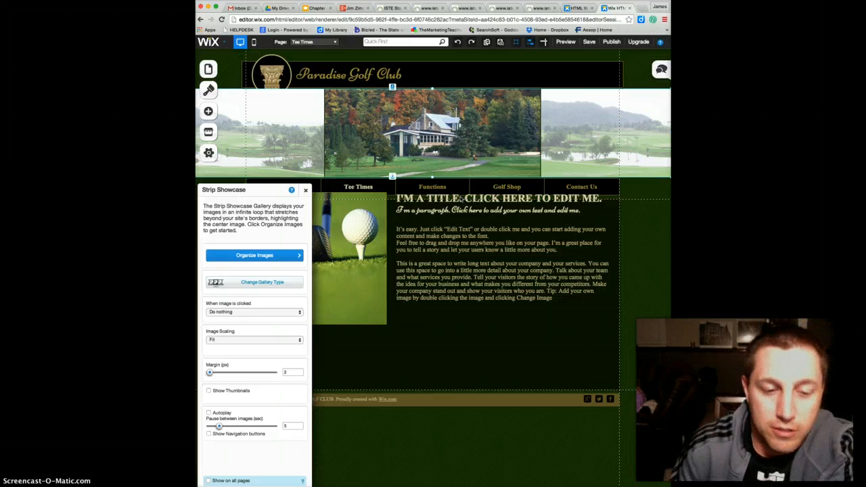
click(302, 188)
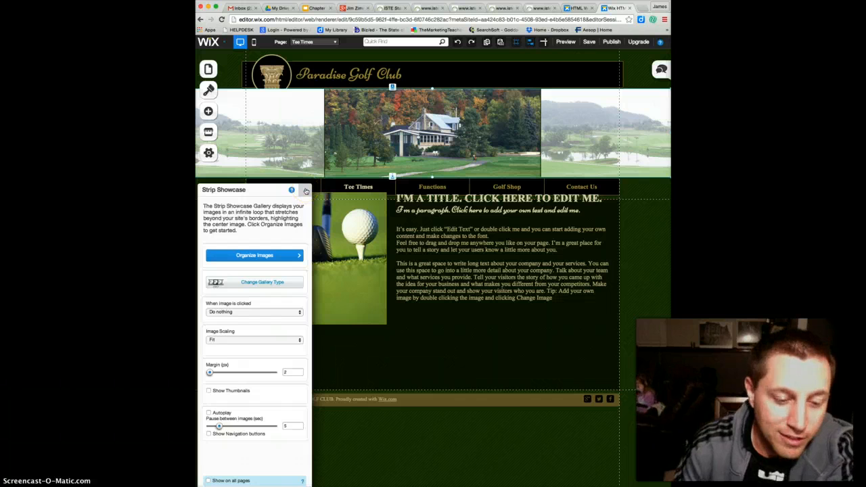
click(305, 190)
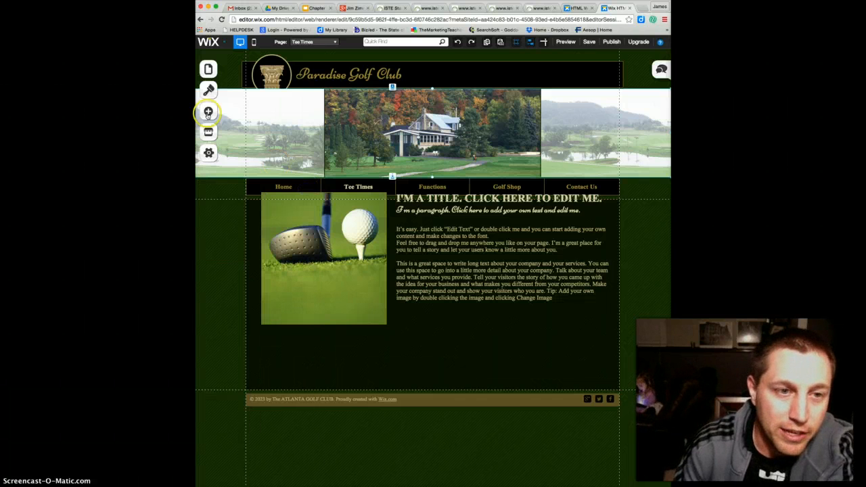
Examine the page background presets, the custom background options and the image chooser, and close them without changing the background
click(208, 91)
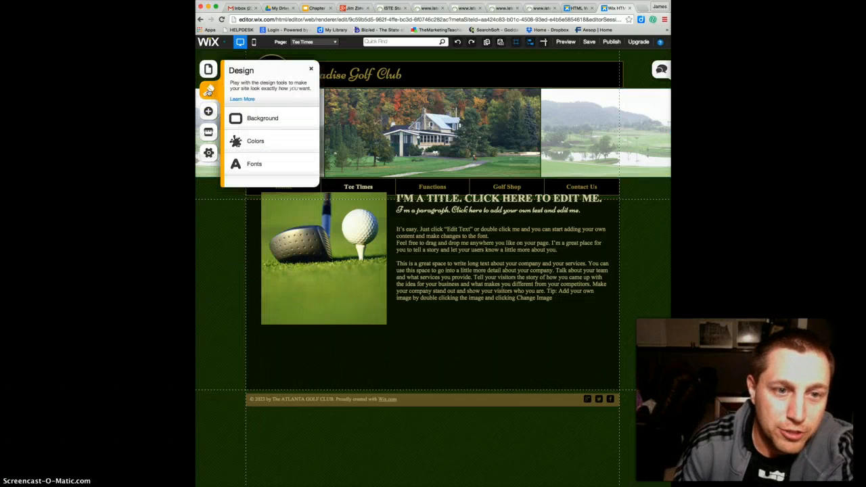
click(263, 121)
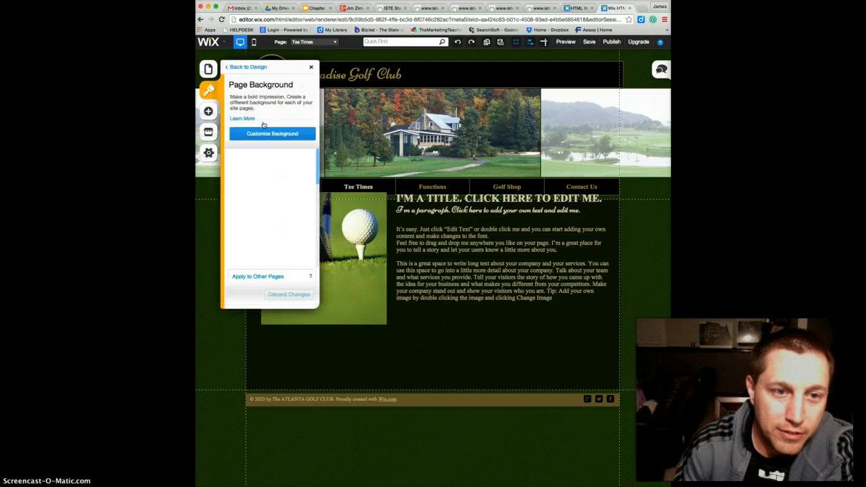
scroll(280, 250, down, 1)
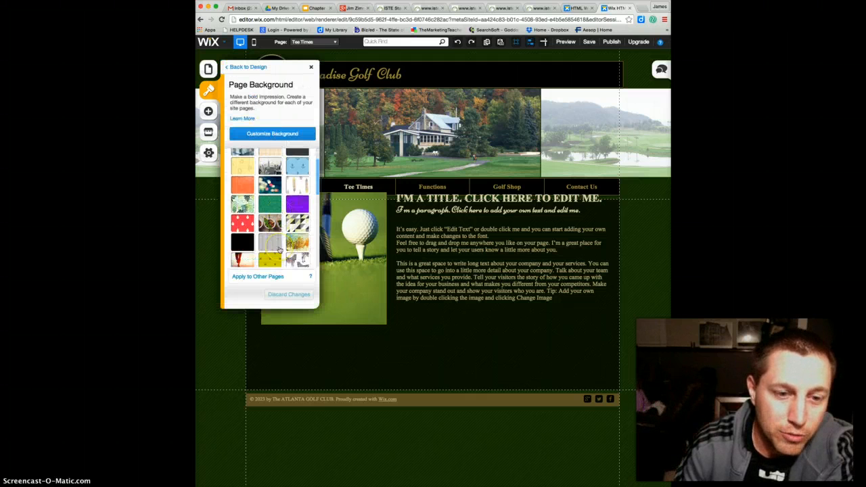
scroll(280, 251, down, 3)
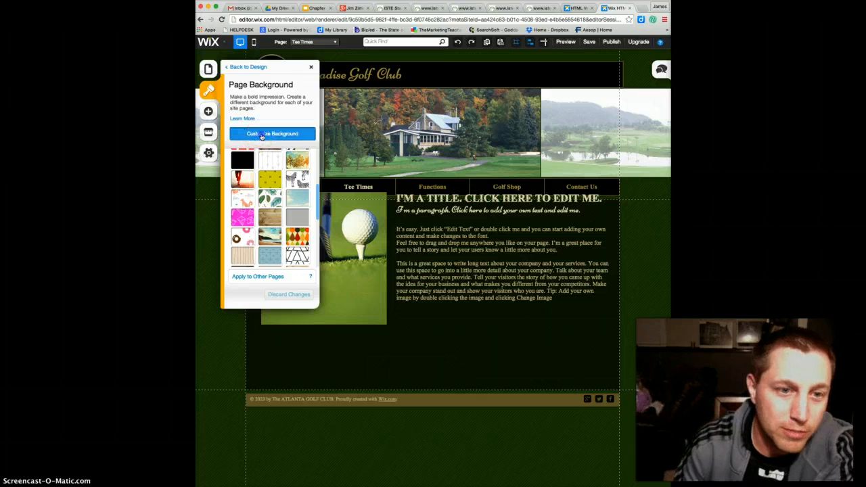
click(262, 135)
click(287, 141)
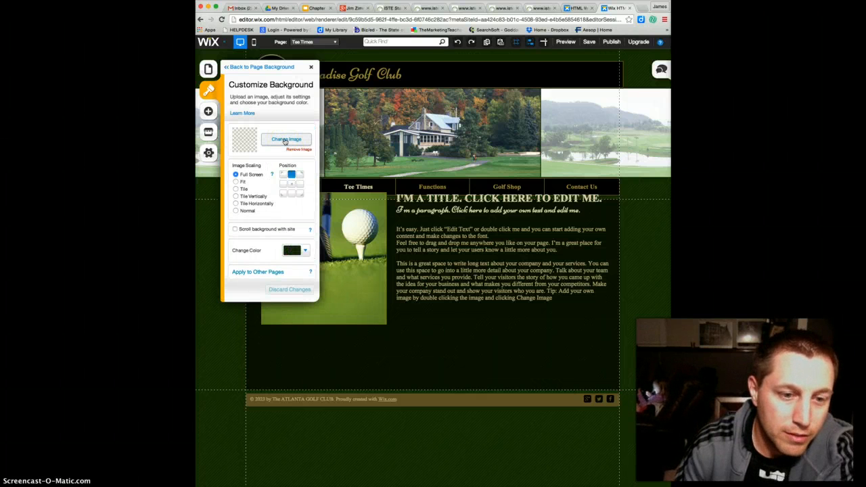
click(286, 140)
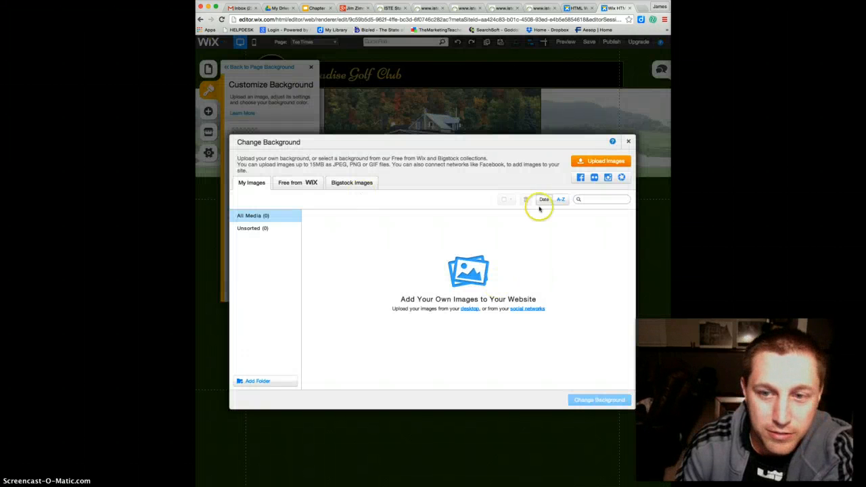
click(628, 142)
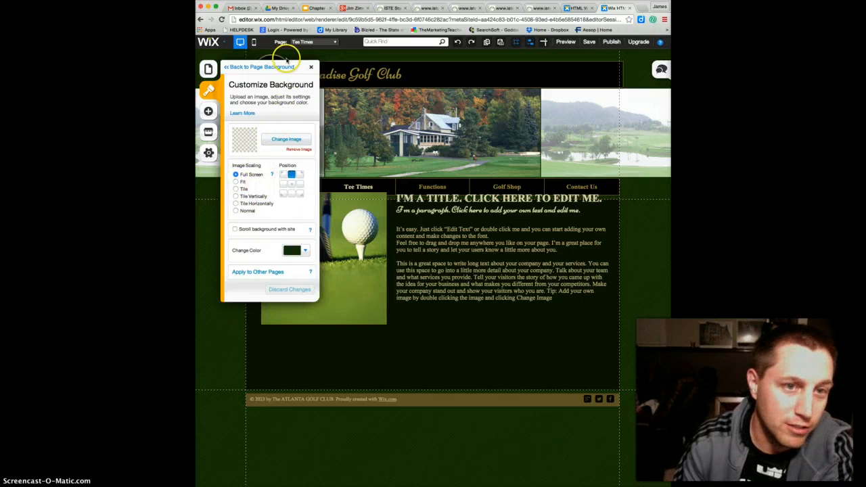
click(311, 67)
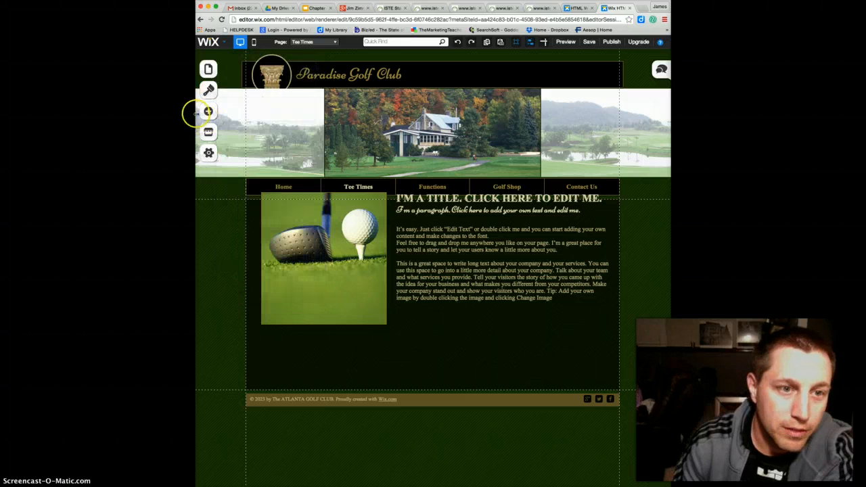
click(209, 92)
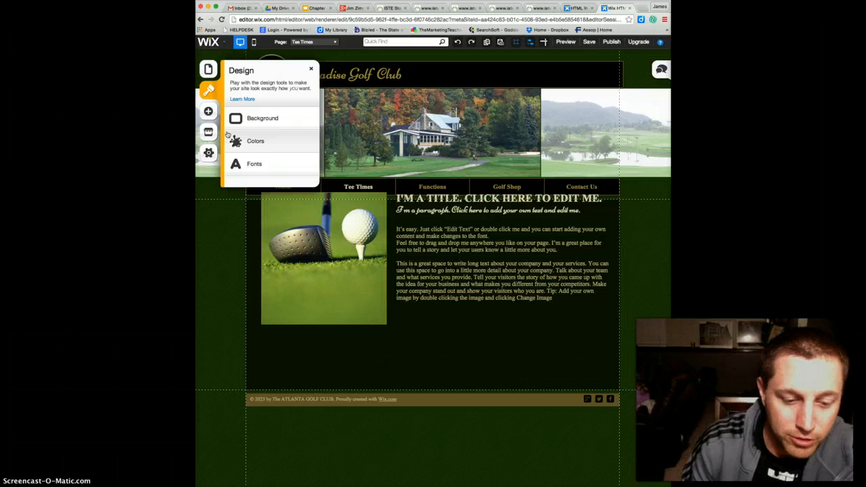
Add a video player to the Tee Times page and move it lower on the page, to about x 262, y 180
click(209, 112)
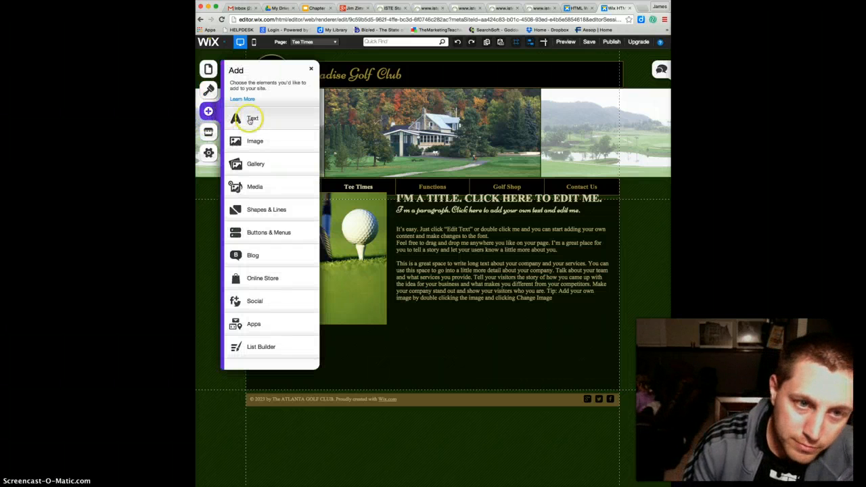
click(250, 189)
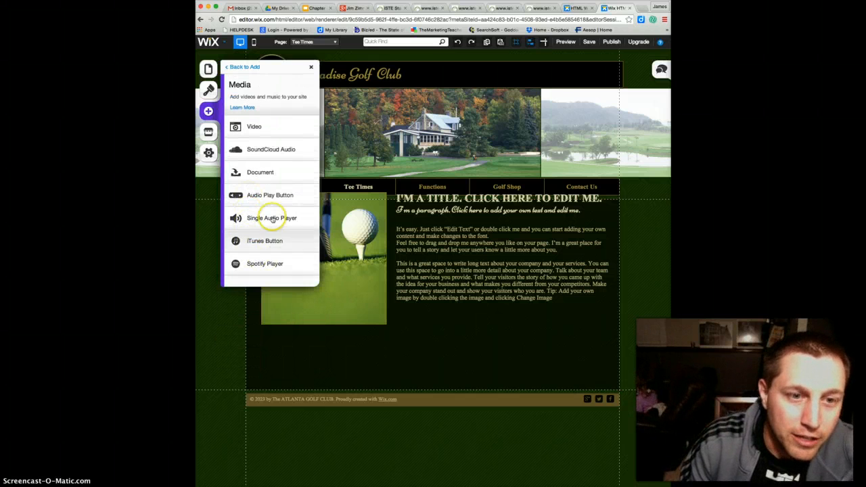
click(253, 129)
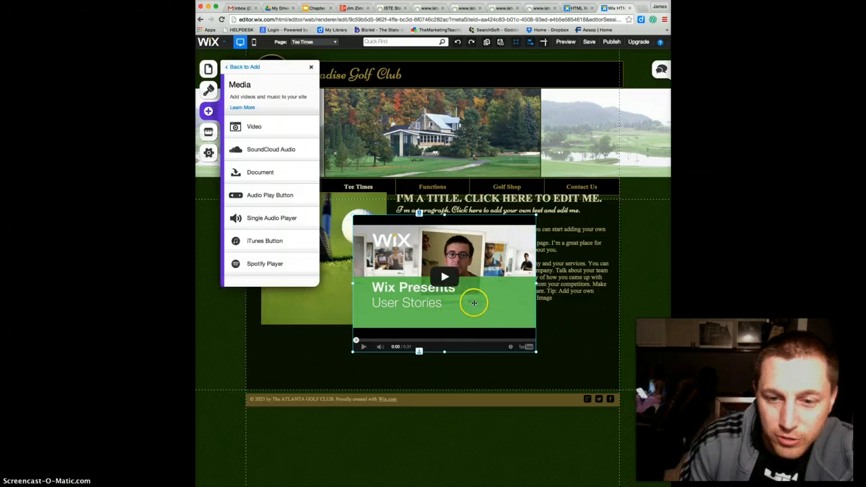
drag(462, 313, 489, 367)
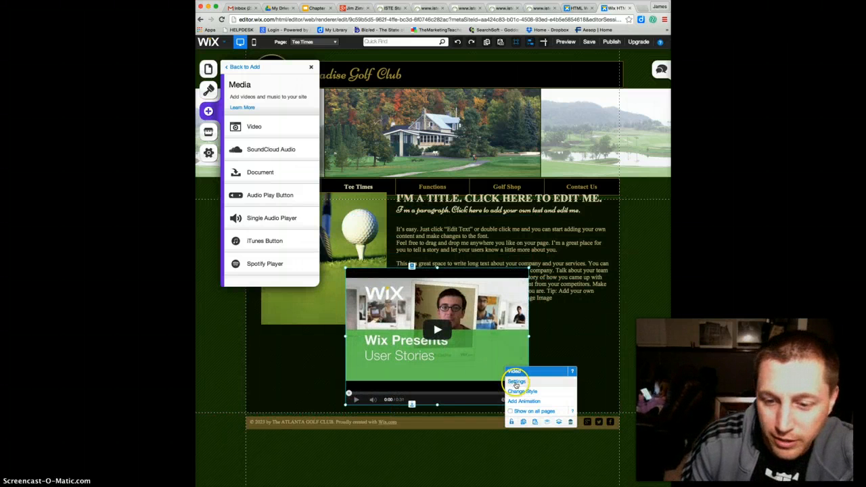
Turn on Loop and Autoplay in the video's settings, keep its existing video URL, and close the settings
click(516, 383)
click(518, 382)
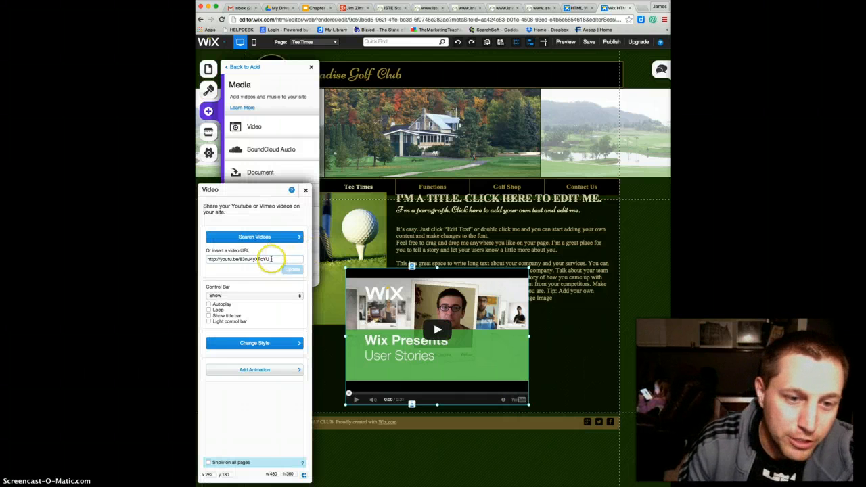
drag(271, 259, 210, 255)
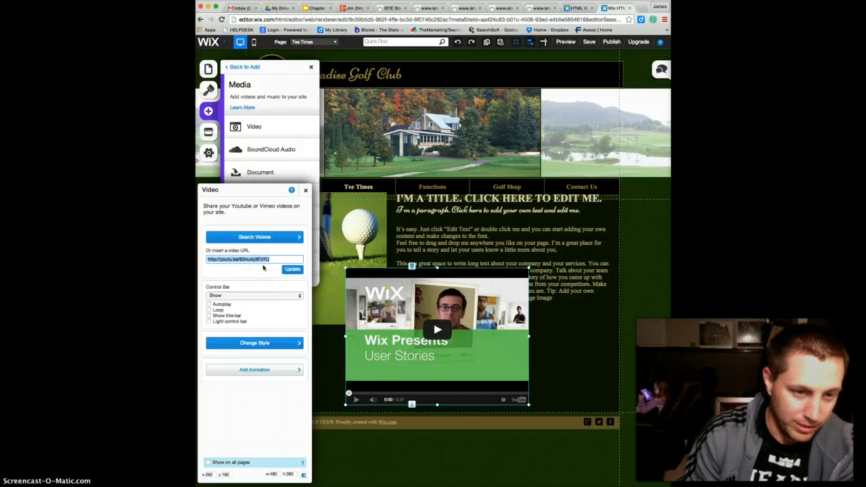
click(209, 310)
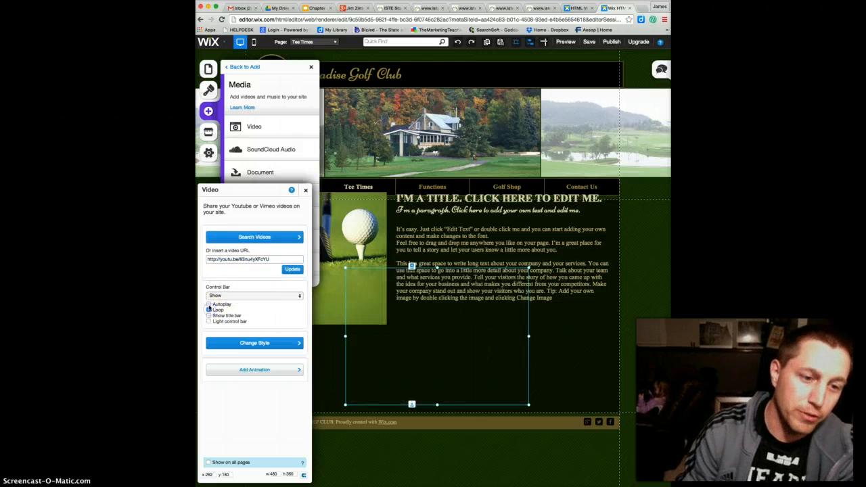
click(209, 305)
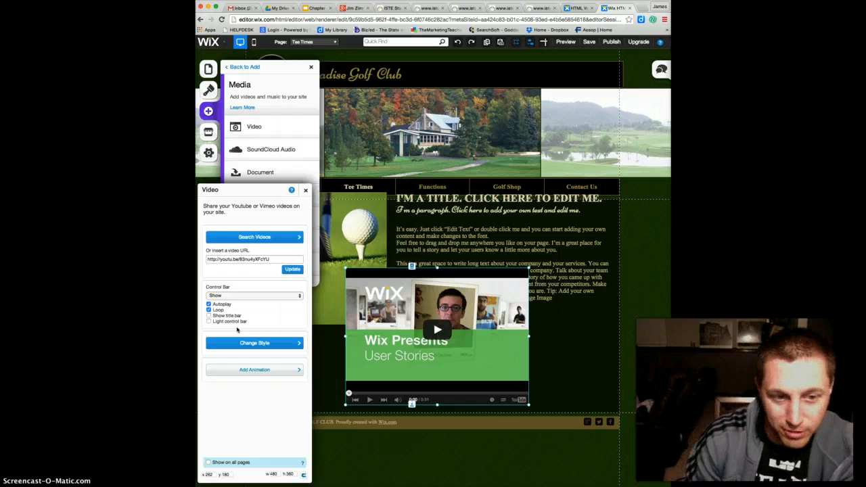
click(208, 315)
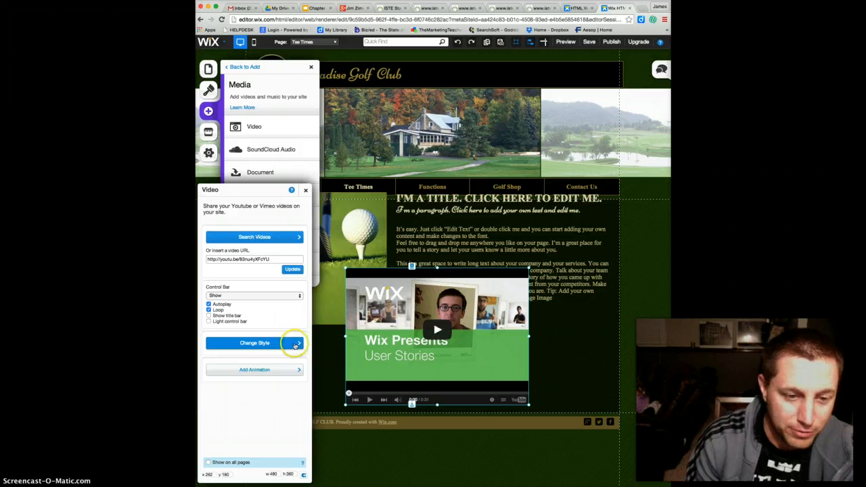
click(305, 190)
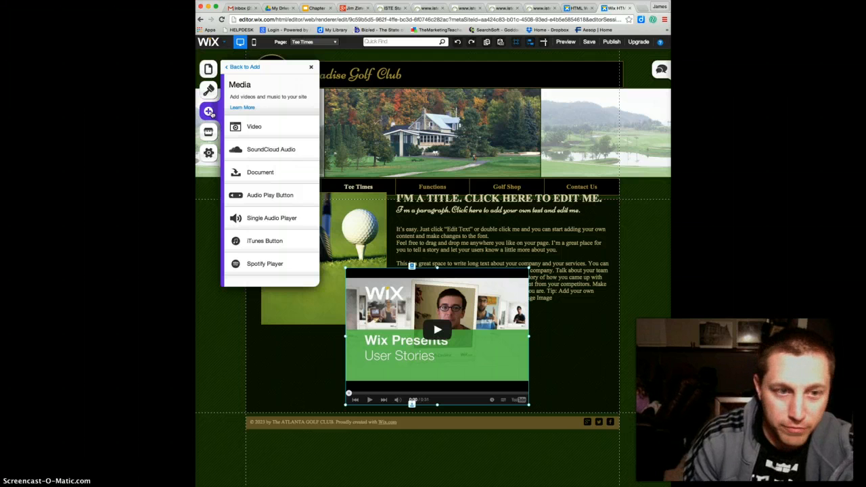
Examine the elements that can be added under Buttons & Menus, Social and Apps, without adding any
click(242, 67)
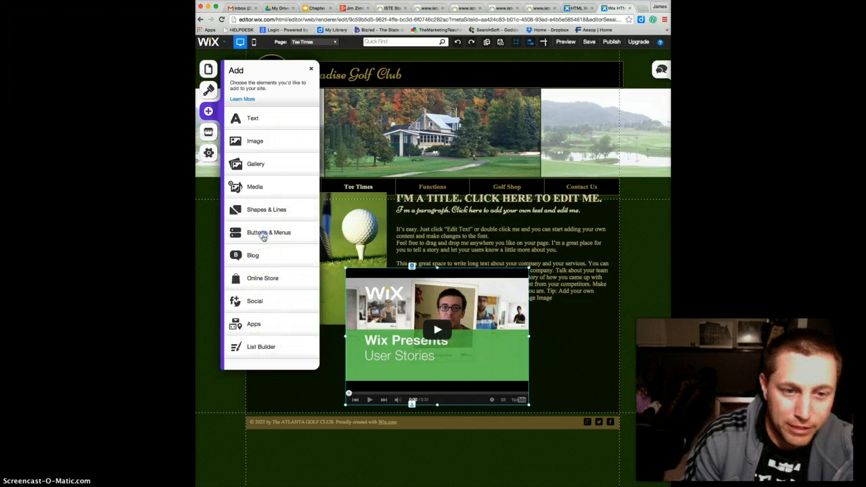
click(263, 235)
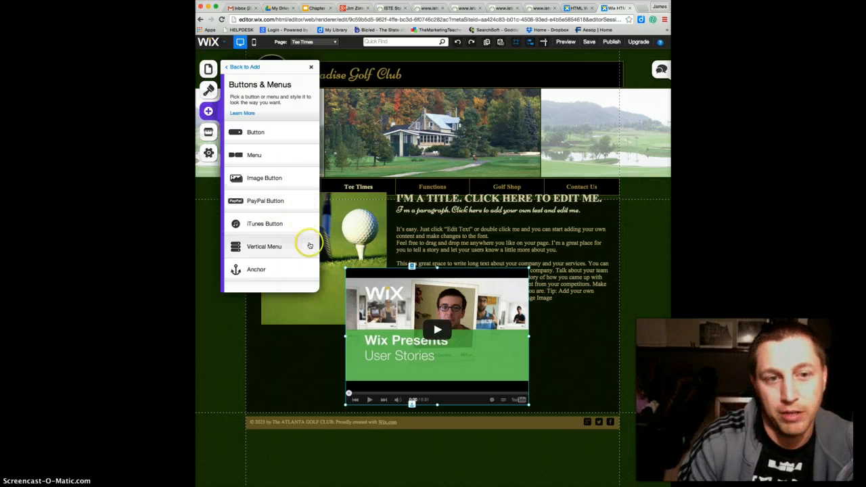
click(239, 67)
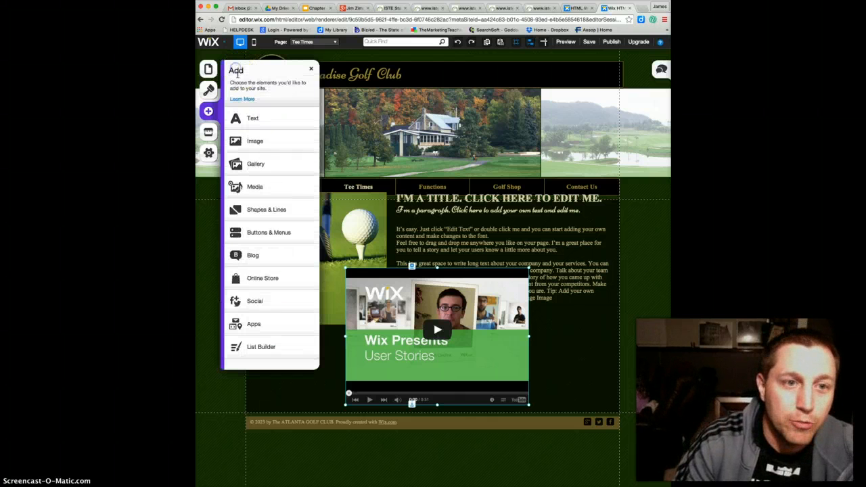
click(257, 301)
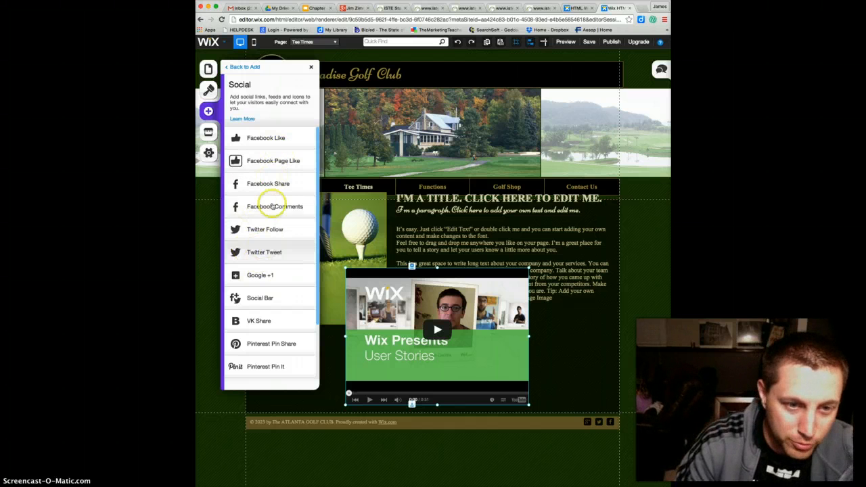
click(241, 67)
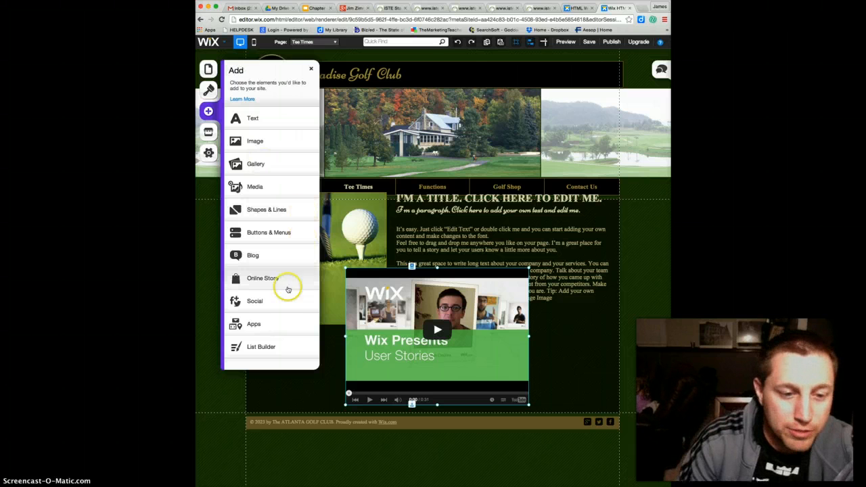
click(272, 322)
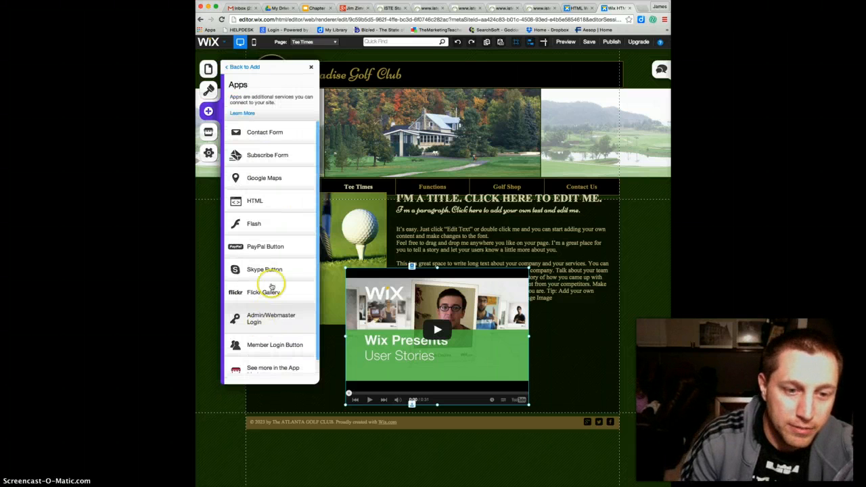
scroll(276, 247, up, 1)
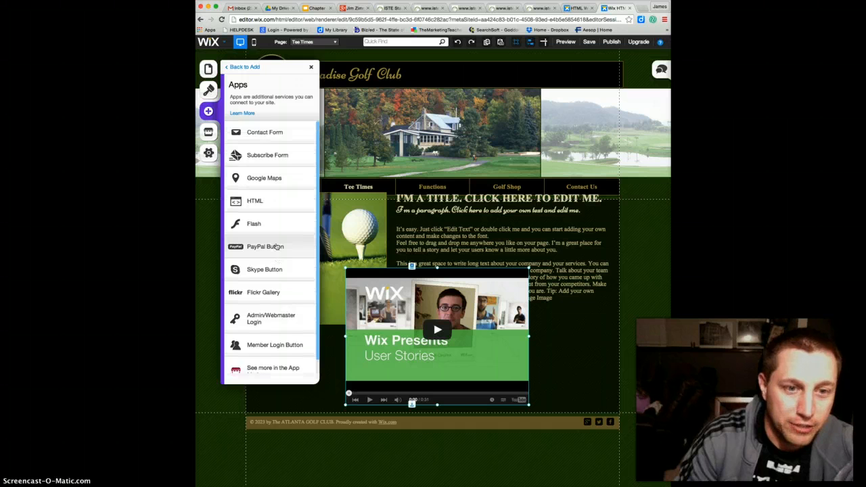
scroll(276, 247, down, 1)
scroll(276, 246, up, 1)
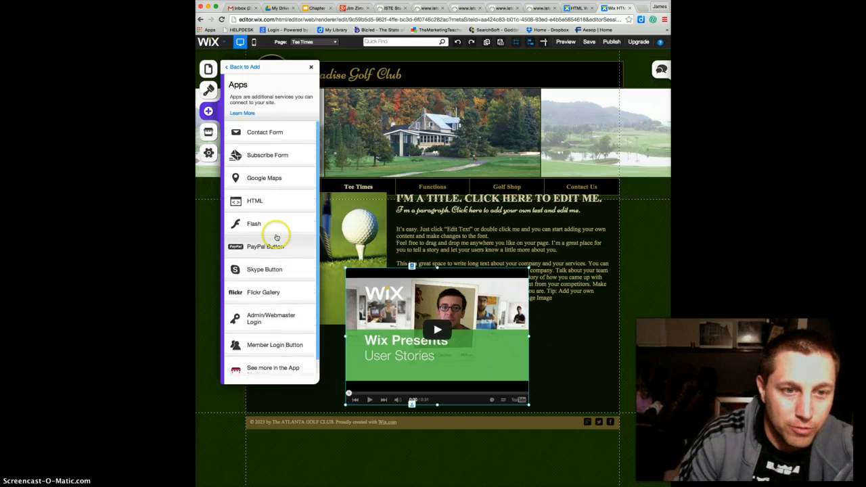
click(268, 180)
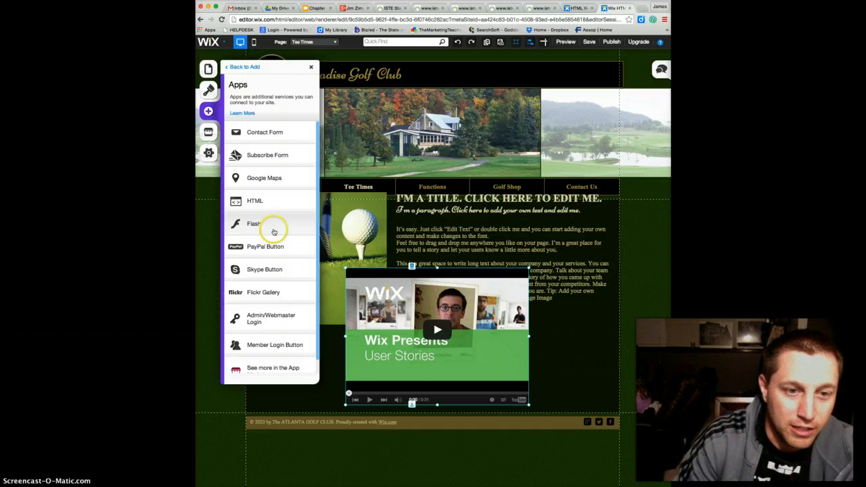
click(268, 255)
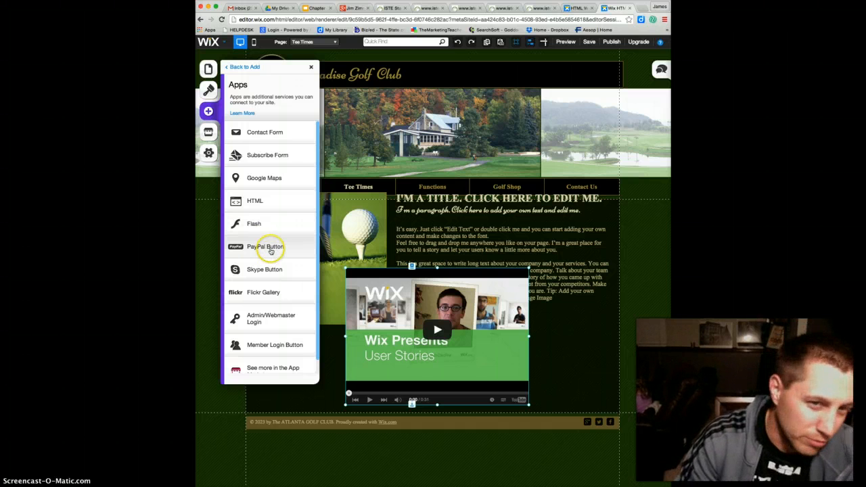
Look over the eCommerce apps in the Wix App Market and the site settings options, and close the settings
click(239, 165)
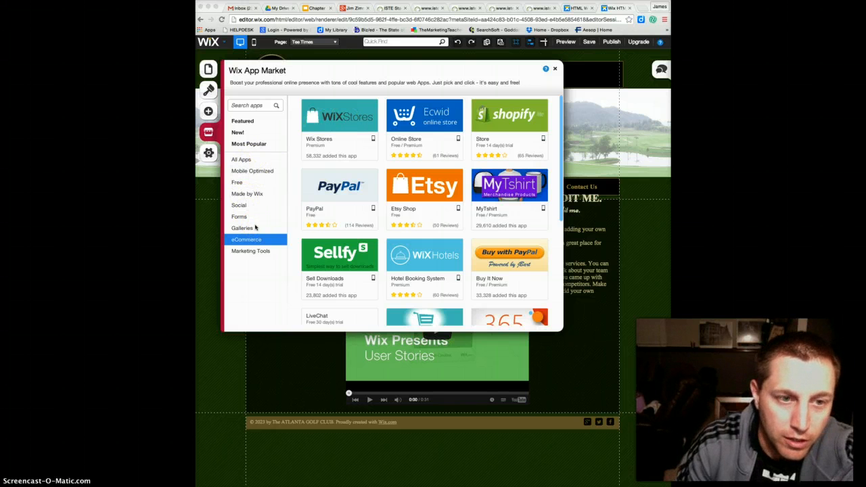
click(209, 154)
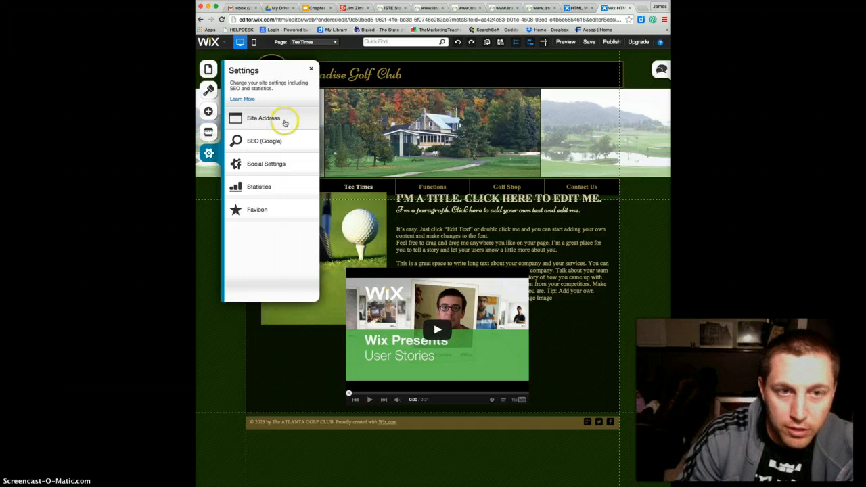
click(311, 70)
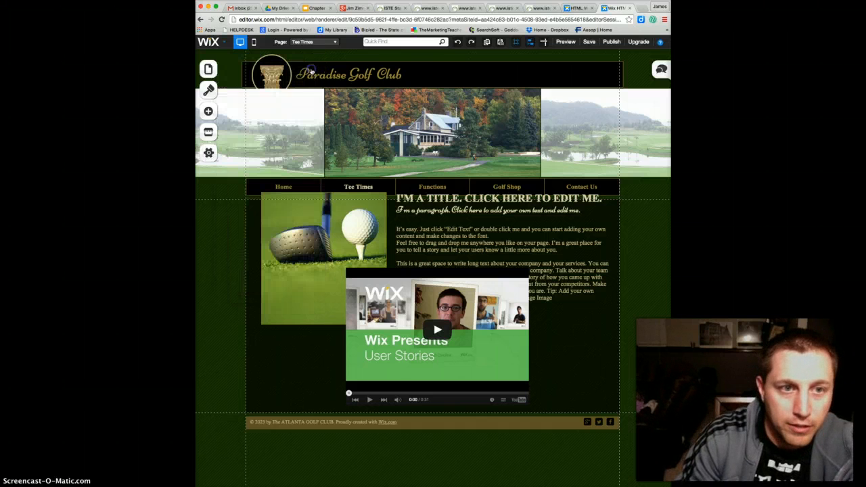